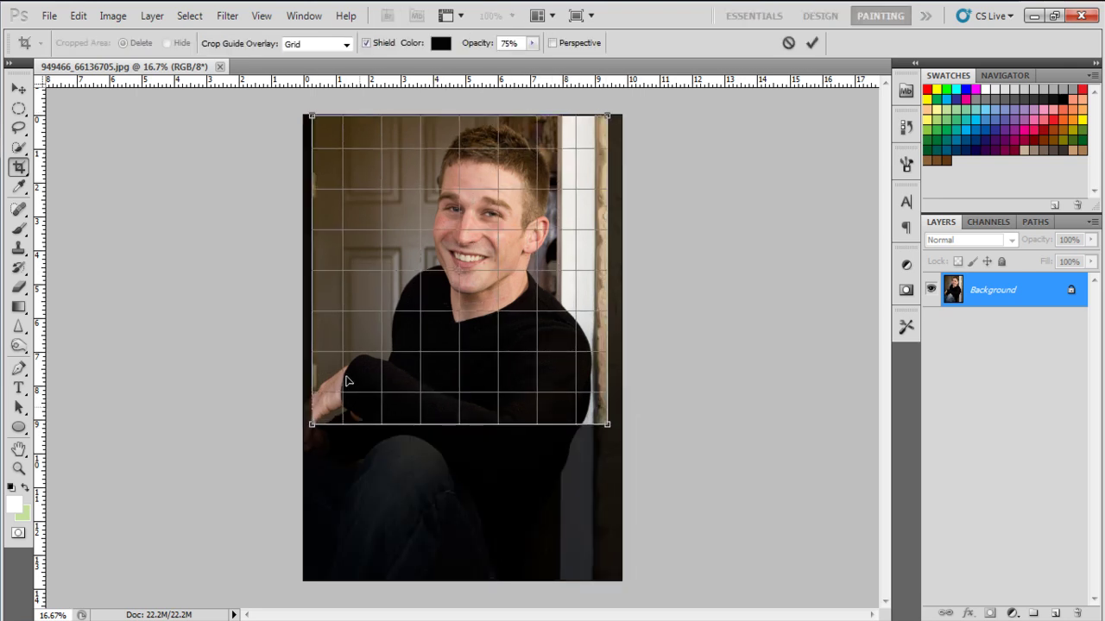
# Crop the photo to a 5 in square head-and-shoulders portrait and duplicate it as Layer 1.
pyautogui.moveTo(313, 119); pyautogui.dragTo(335, 140)
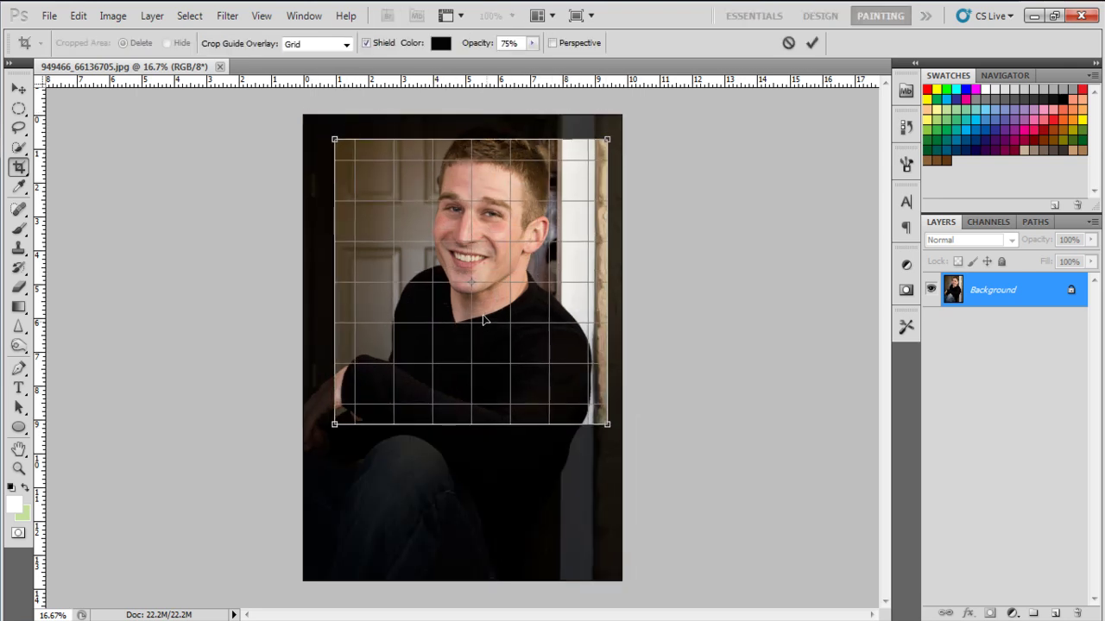
pyautogui.doubleClick(483, 279)
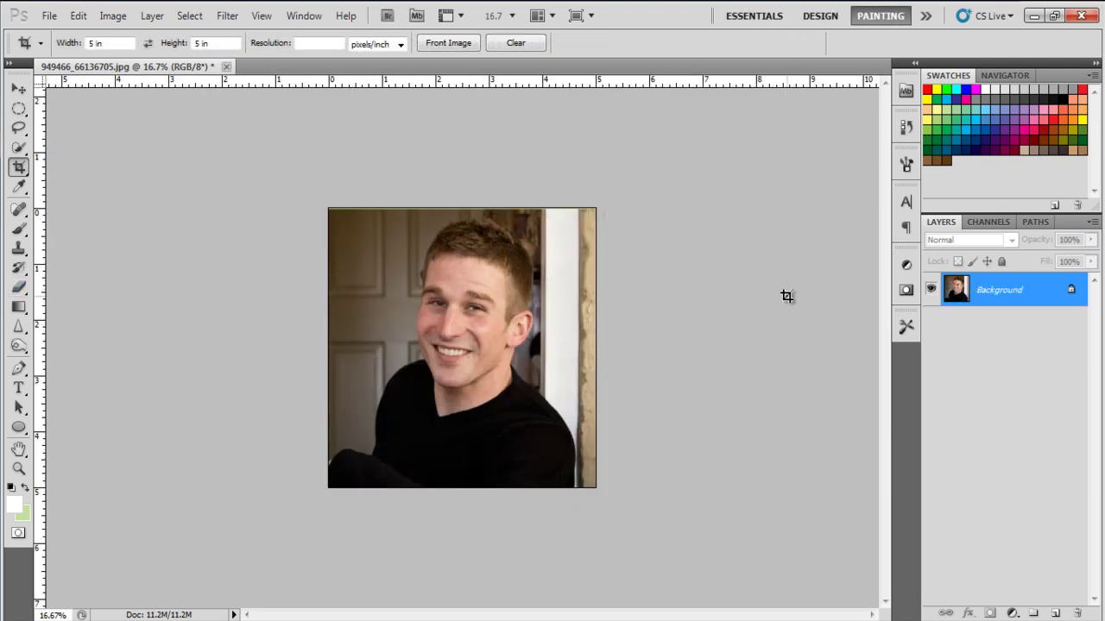
pyautogui.hotkey('ctrl', 'j')
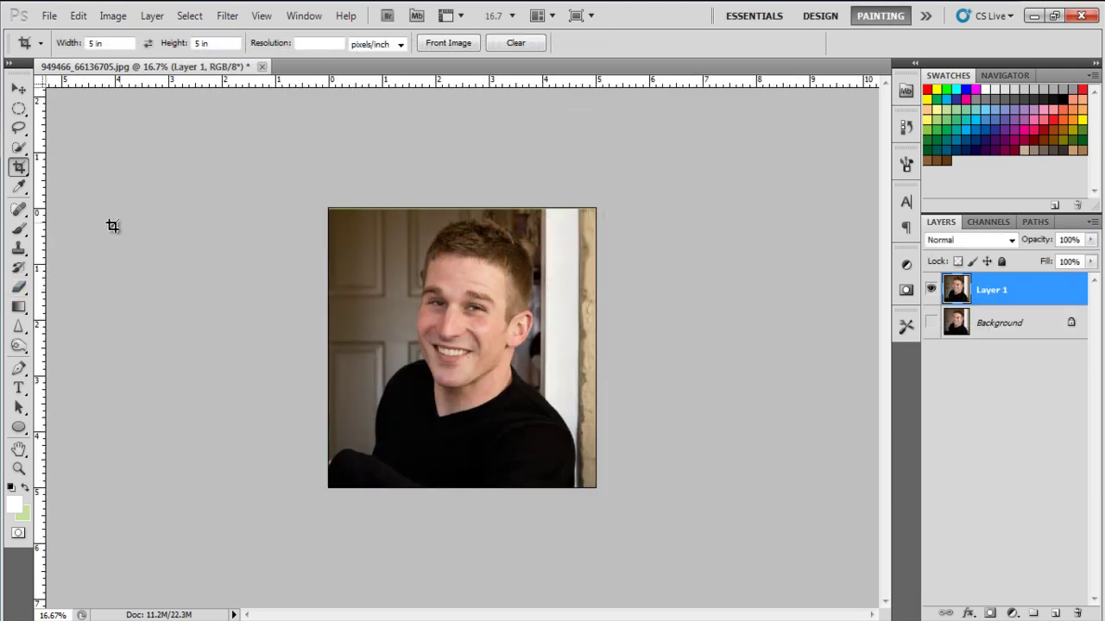
pyautogui.hotkey('ctrl', '+')
# Trace around the man with the Magnetic Lasso Tool and copy his cut-out onto a new layer.
pyautogui.click(19, 127)
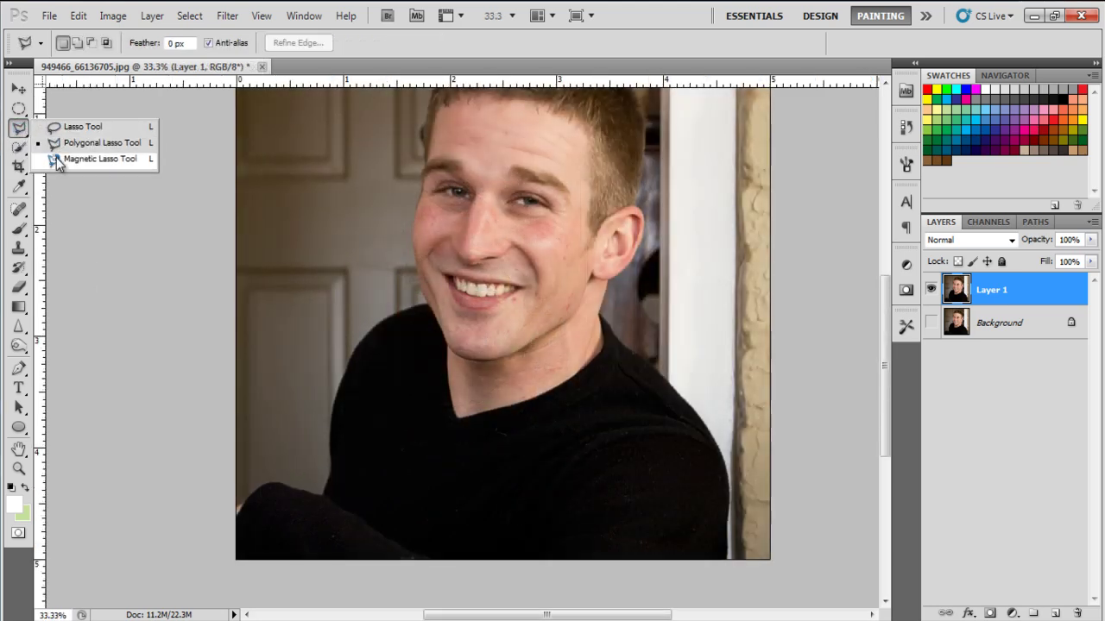
pyautogui.click(57, 159)
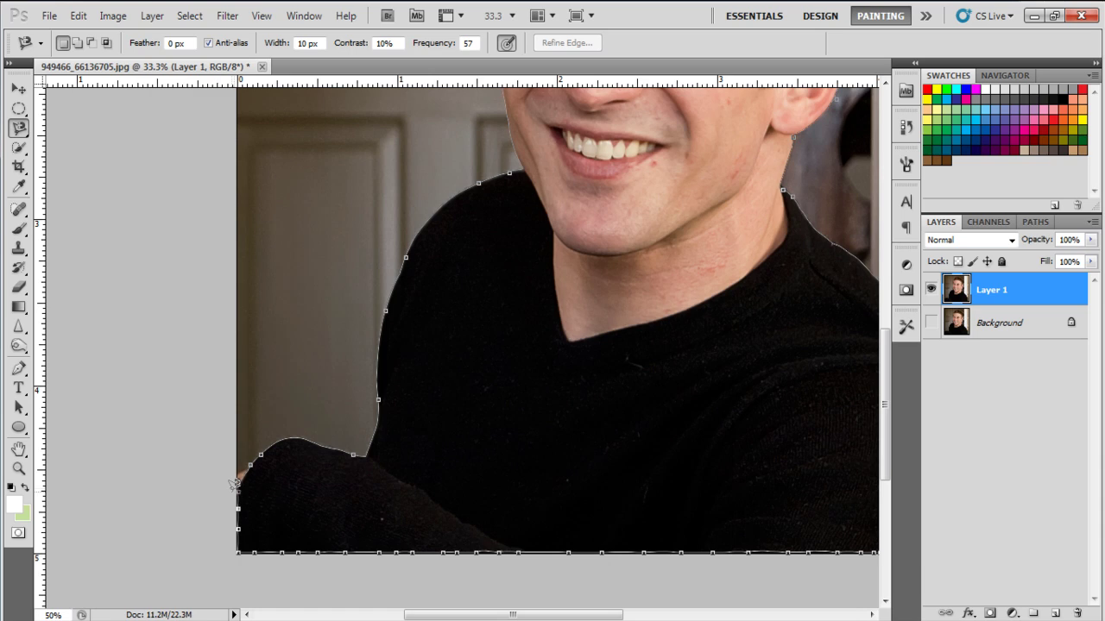
pyautogui.click(240, 475)
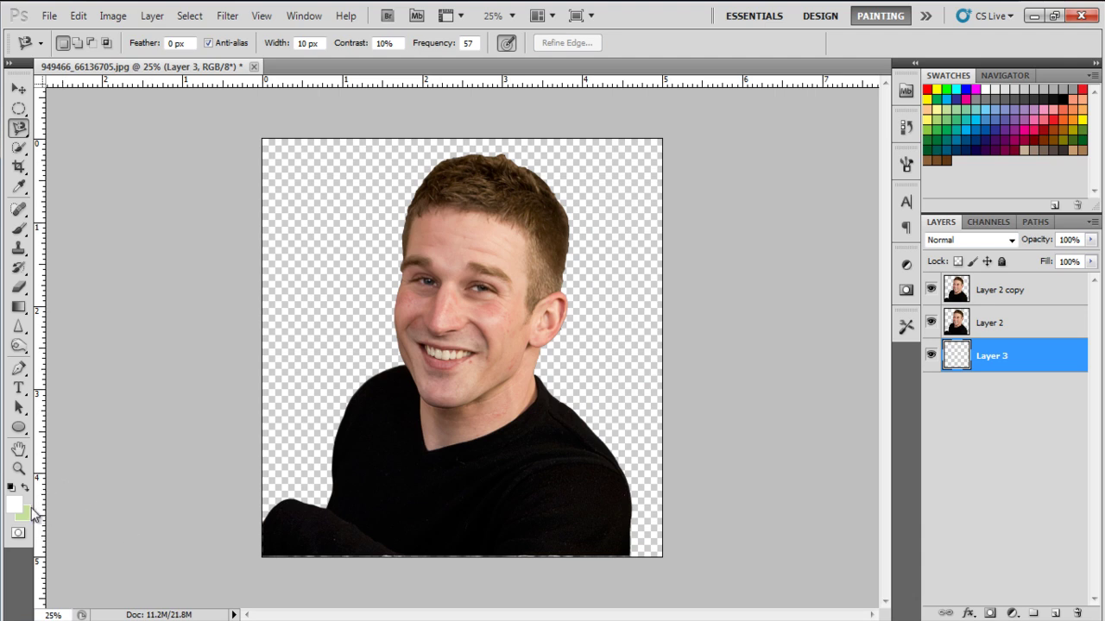
# Fill Layer 3 with pale yellow fde5a9 behind the cut-out, then select Layer 2 copy.
pyautogui.click(15, 504)
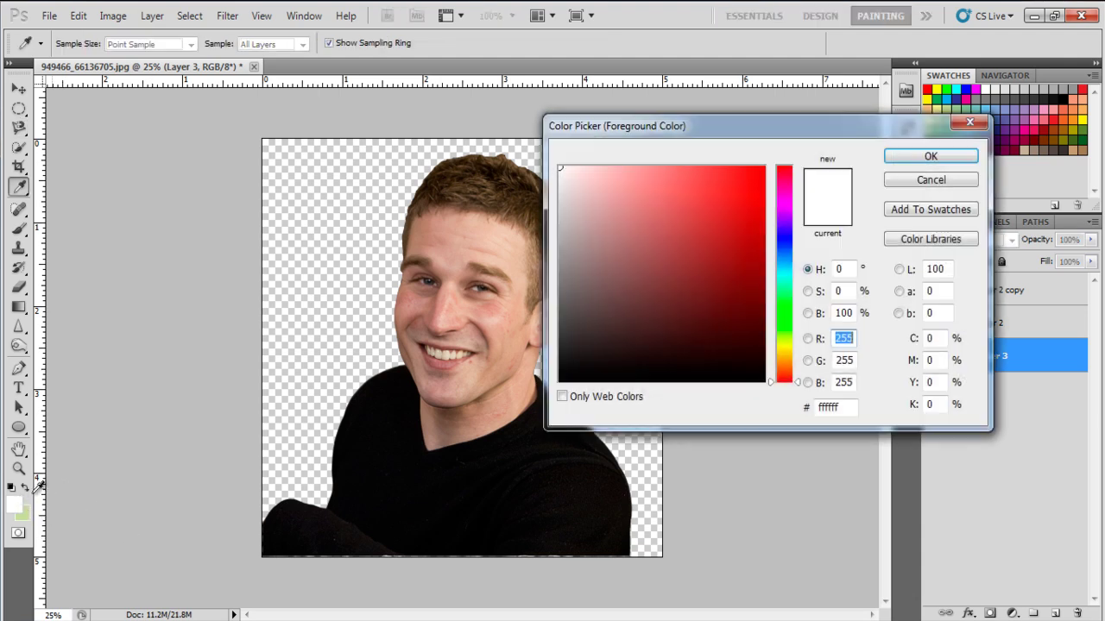
pyautogui.click(845, 409)
pyautogui.write('fde5a9')
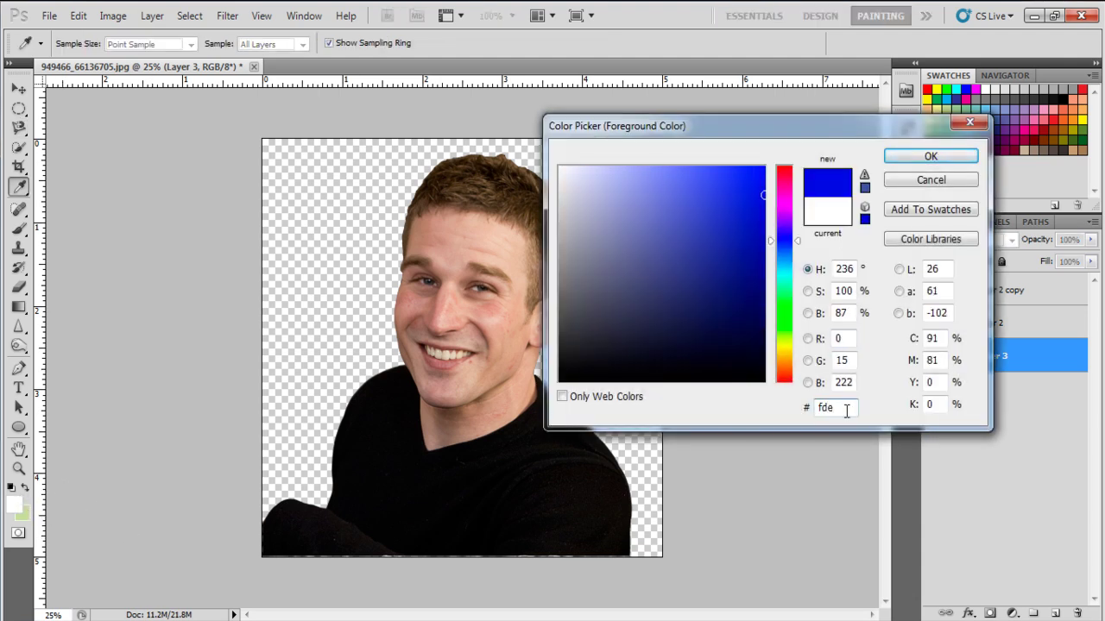
pyautogui.click(921, 158)
pyautogui.hotkey('alt', 'BackSpace')
pyautogui.click(954, 294)
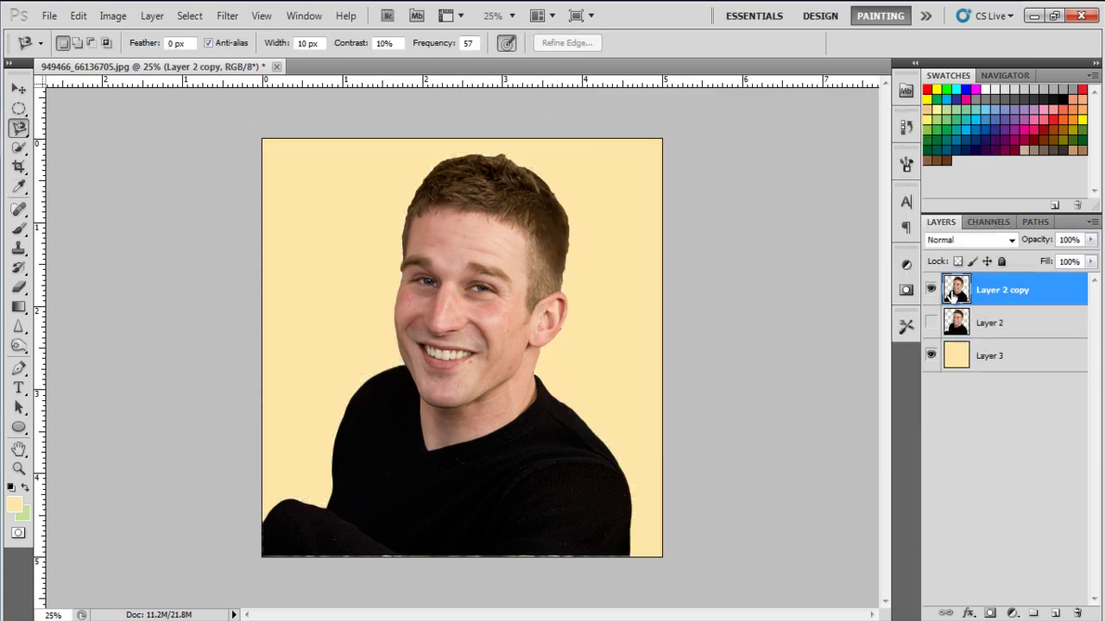
pyautogui.click(113, 16)
# Apply a Threshold of 190 to Layer 2 copy.
pyautogui.moveTo(147, 58)
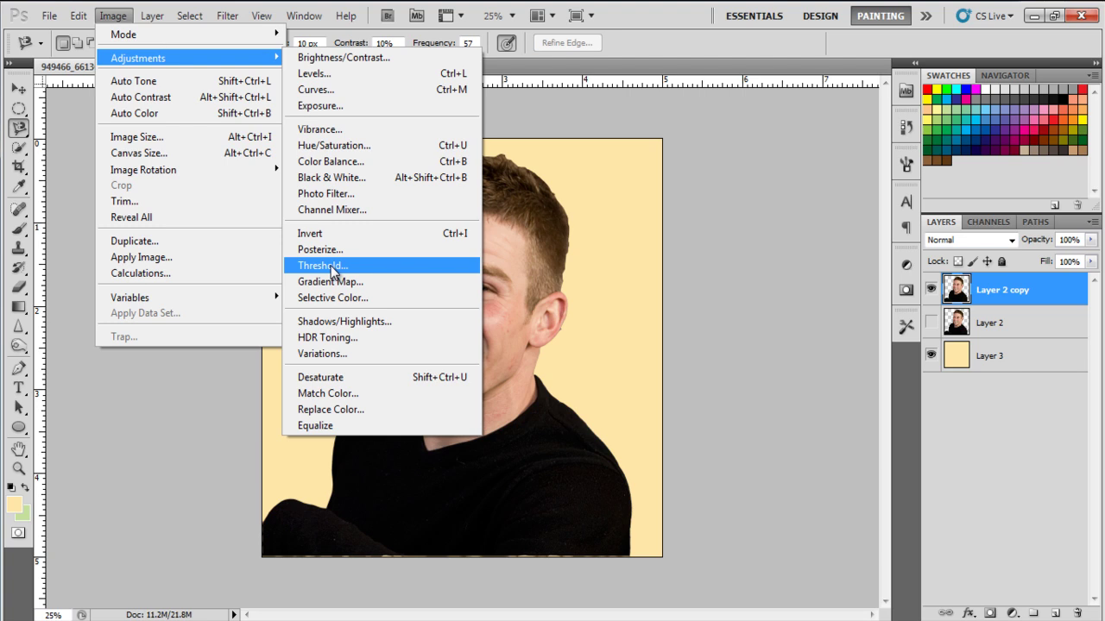
pyautogui.click(331, 269)
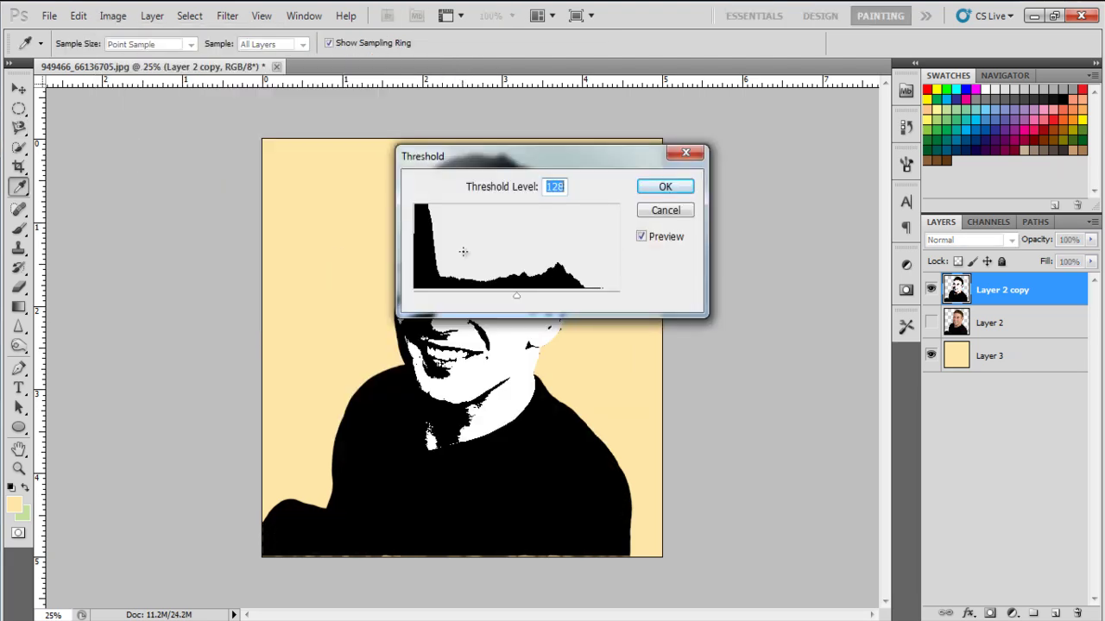
pyautogui.write('190')
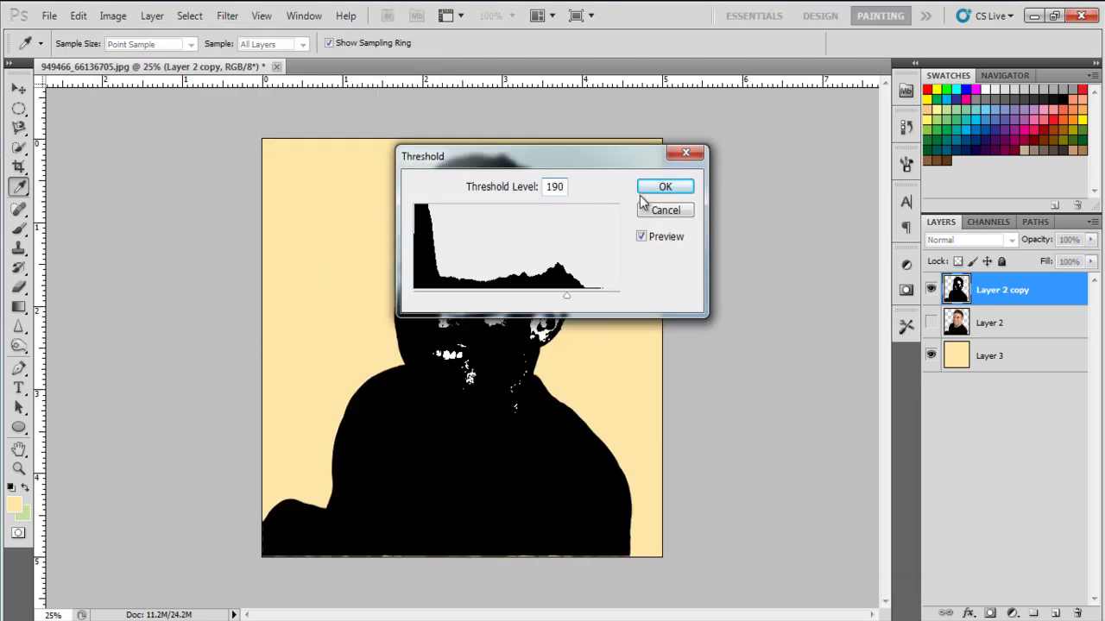
pyautogui.click(664, 187)
# Duplicate Layer 2 as Layer 2 copy 2 and threshold it at 150.
pyautogui.press('l')
pyautogui.moveTo(1023, 326)
pyautogui.mouseDown()
pyautogui.moveTo(1055, 611)
pyautogui.moveTo(998, 284)
pyautogui.mouseUp()
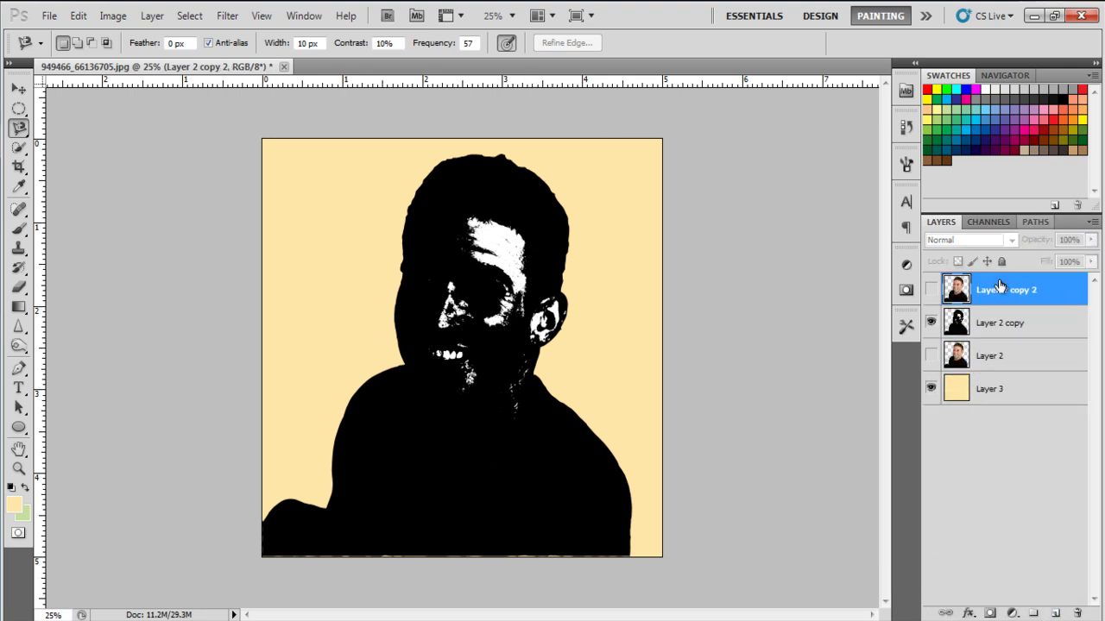
pyautogui.click(930, 290)
pyautogui.click(112, 16)
pyautogui.moveTo(153, 68)
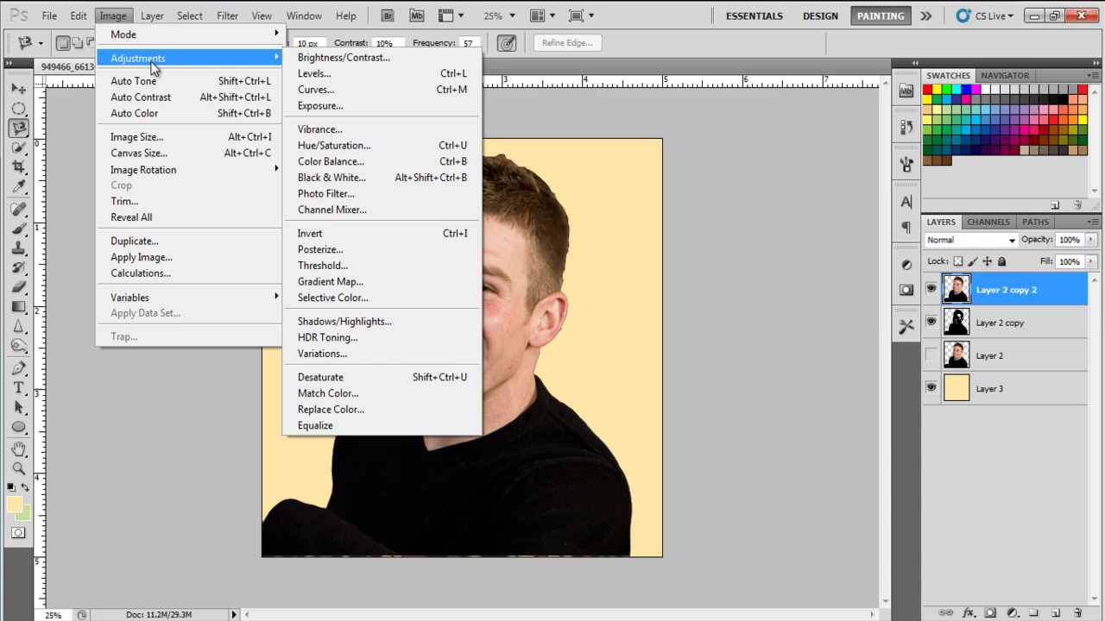
pyautogui.click(321, 265)
pyautogui.write('150')
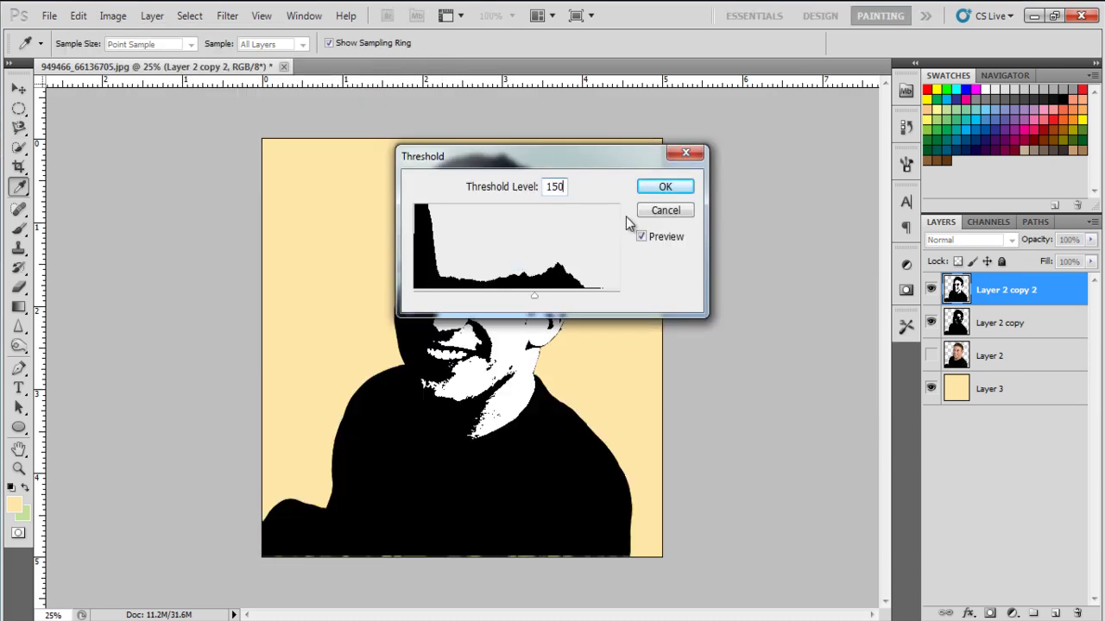
pyautogui.click(665, 186)
# Make Layer 2 copy 3 at the top of the stack and threshold it at 130.
pyautogui.press('l')
pyautogui.moveTo(1042, 360); pyautogui.dragTo(1053, 613)
pyautogui.click(930, 356)
pyautogui.moveTo(942, 355); pyautogui.dragTo(944, 291)
pyautogui.click(113, 16)
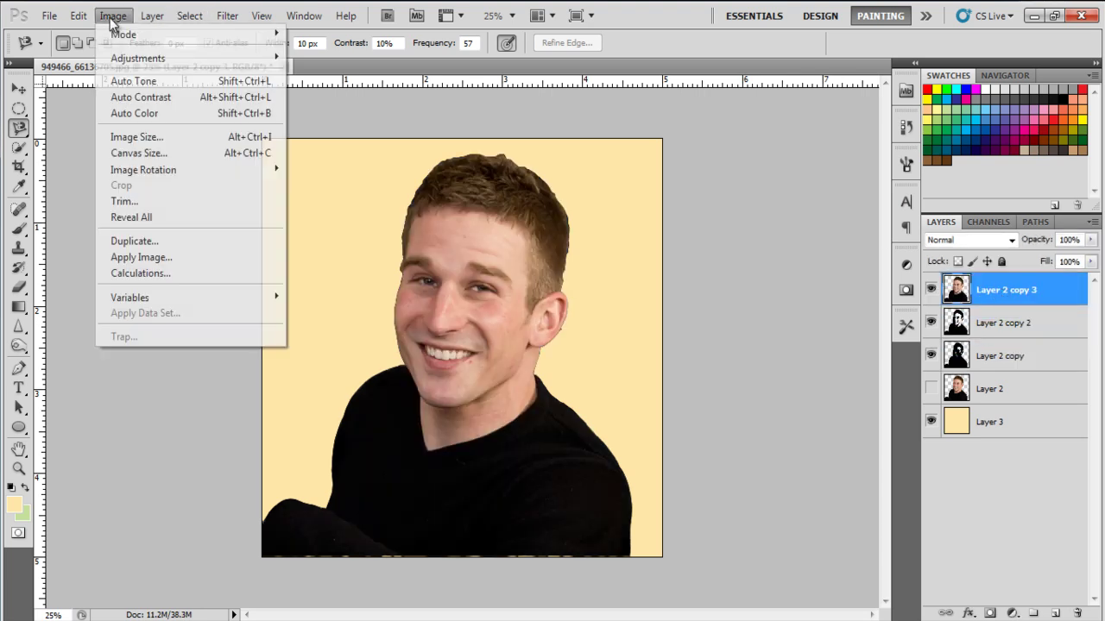
pyautogui.moveTo(138, 58)
pyautogui.click(330, 267)
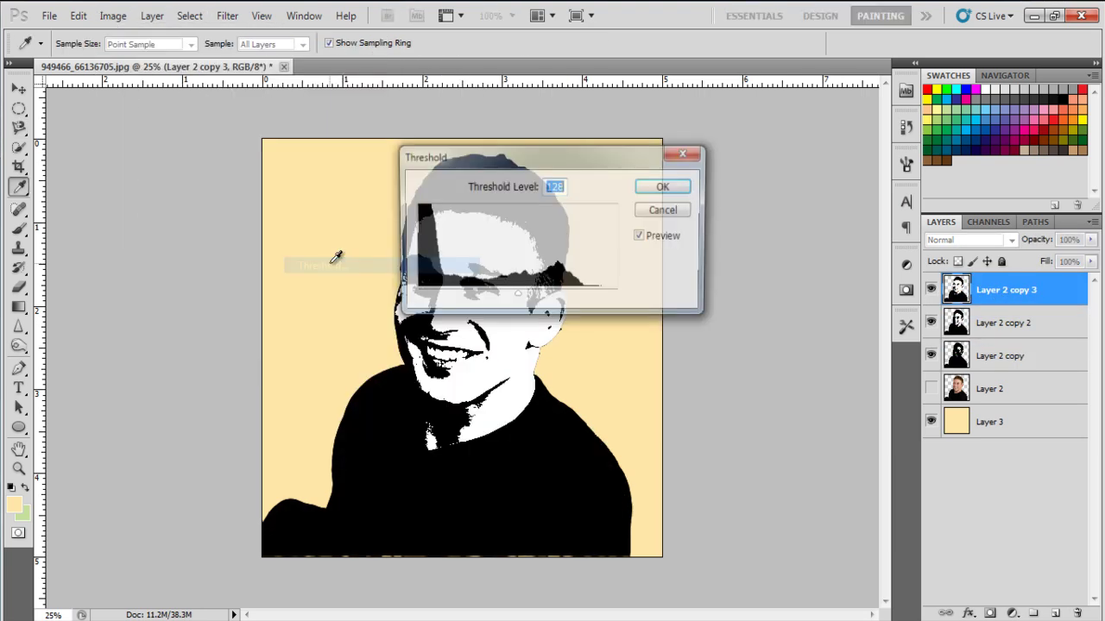
pyautogui.write('130')
pyautogui.press('Return')
# Make Layer 2 copy 4 at the top of the stack and threshold it at 90.
pyautogui.press('l')
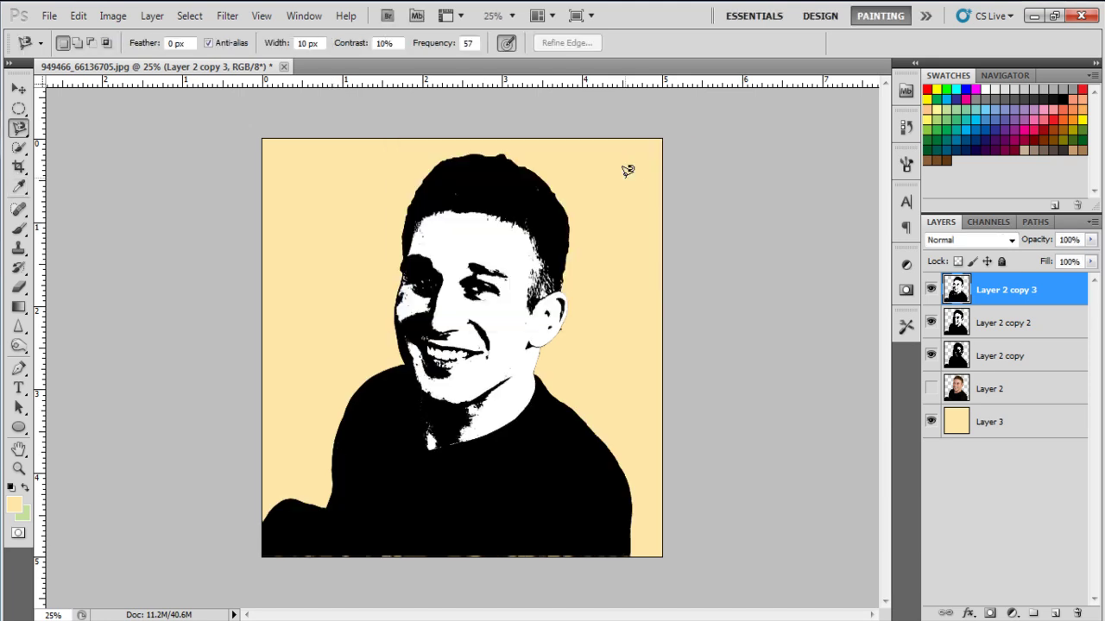
pyautogui.moveTo(1005, 389); pyautogui.dragTo(1056, 613)
pyautogui.moveTo(950, 389); pyautogui.dragTo(1001, 285)
pyautogui.click(113, 15)
pyautogui.moveTo(136, 58)
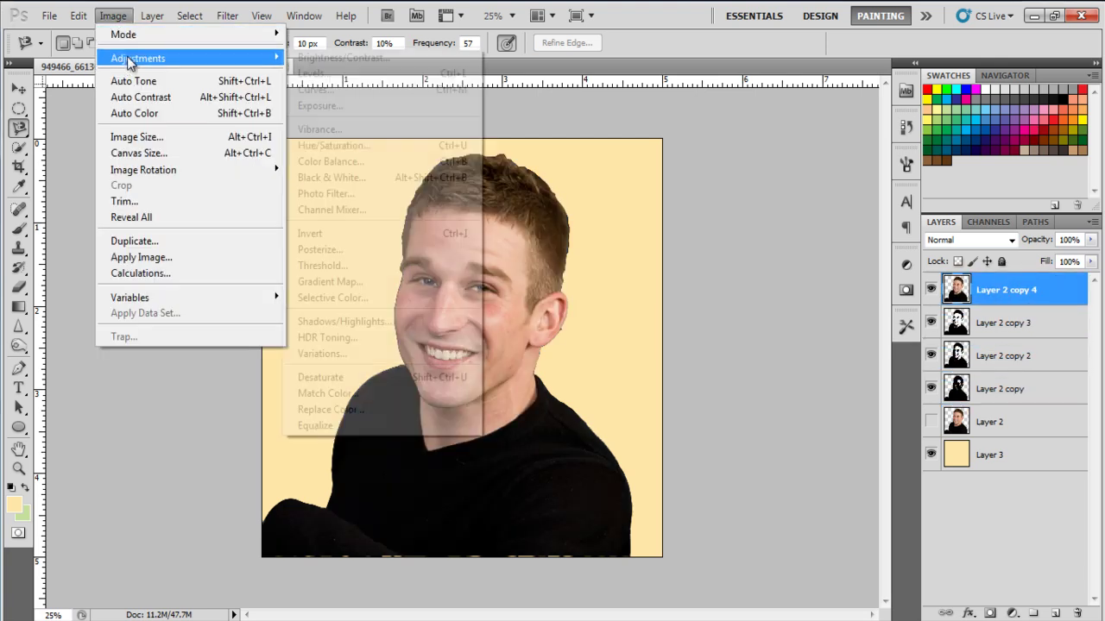
pyautogui.click(321, 265)
pyautogui.write('90')
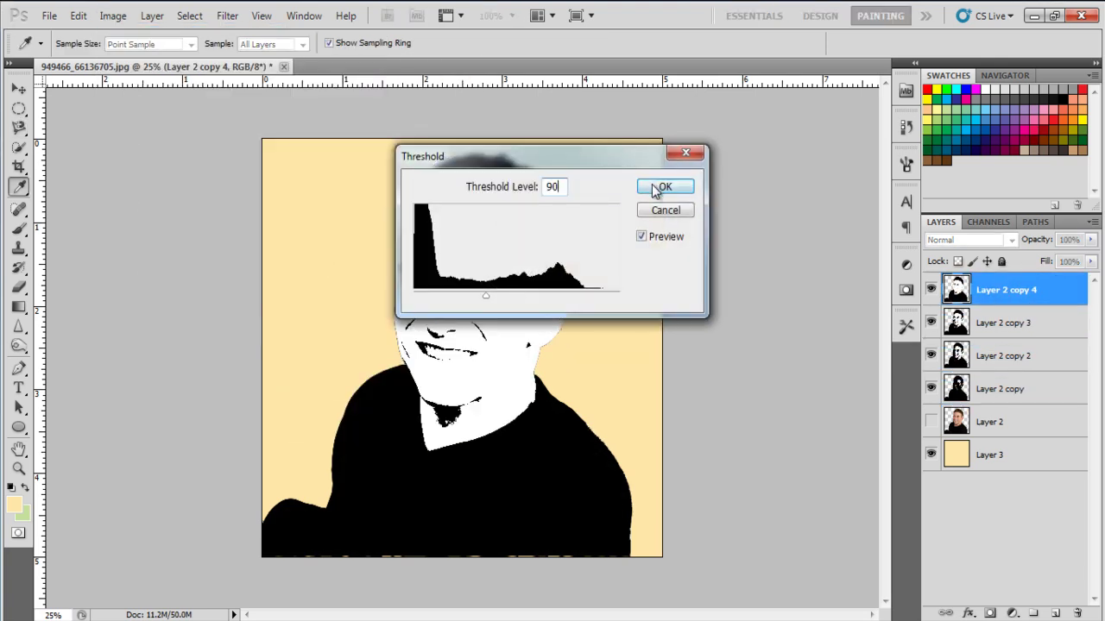
pyautogui.click(656, 186)
pyautogui.click(227, 15)
pyautogui.moveTo(285, 154)
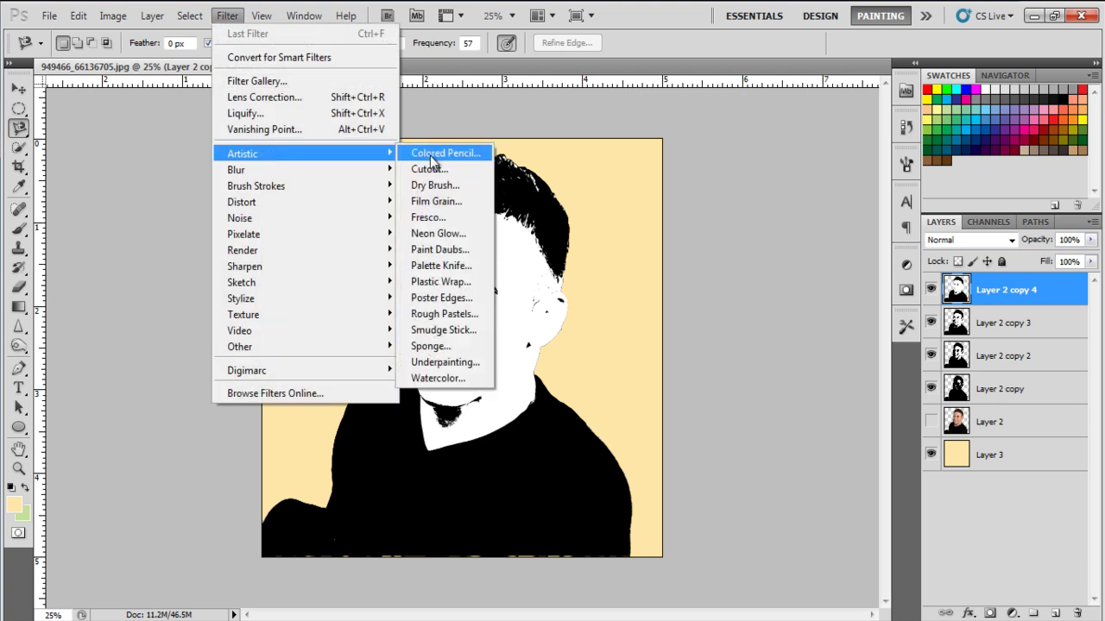
# Adjust the Palette Knife stroke size, detail and softness and apply it to the top layer.
pyautogui.click(446, 270)
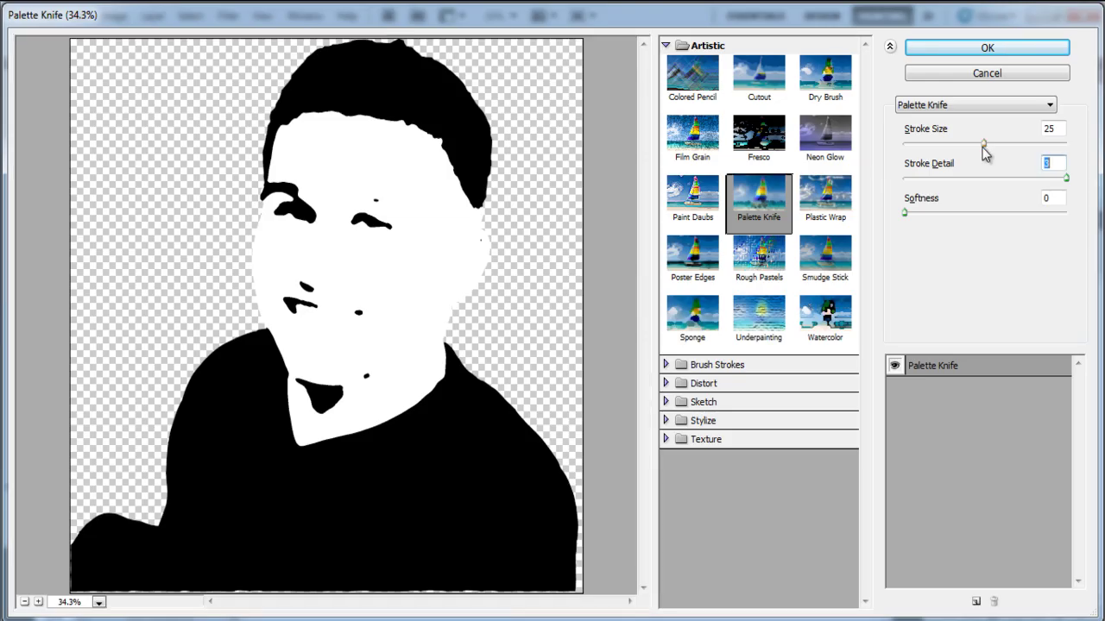
pyautogui.moveTo(984, 149); pyautogui.dragTo(930, 147)
pyautogui.click(907, 213)
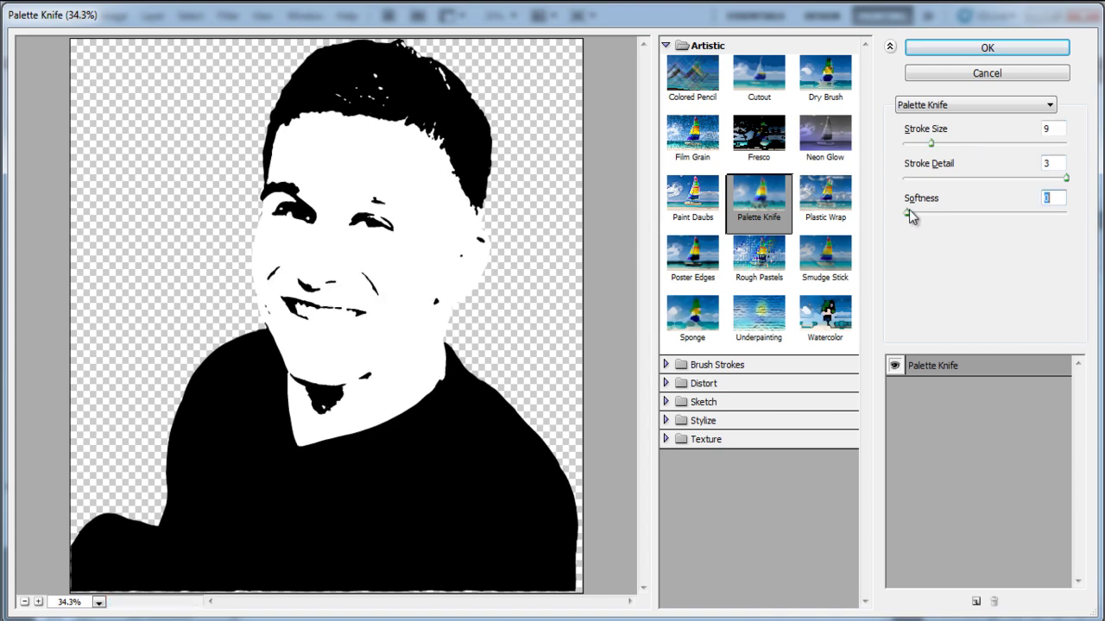
pyautogui.click(1060, 180)
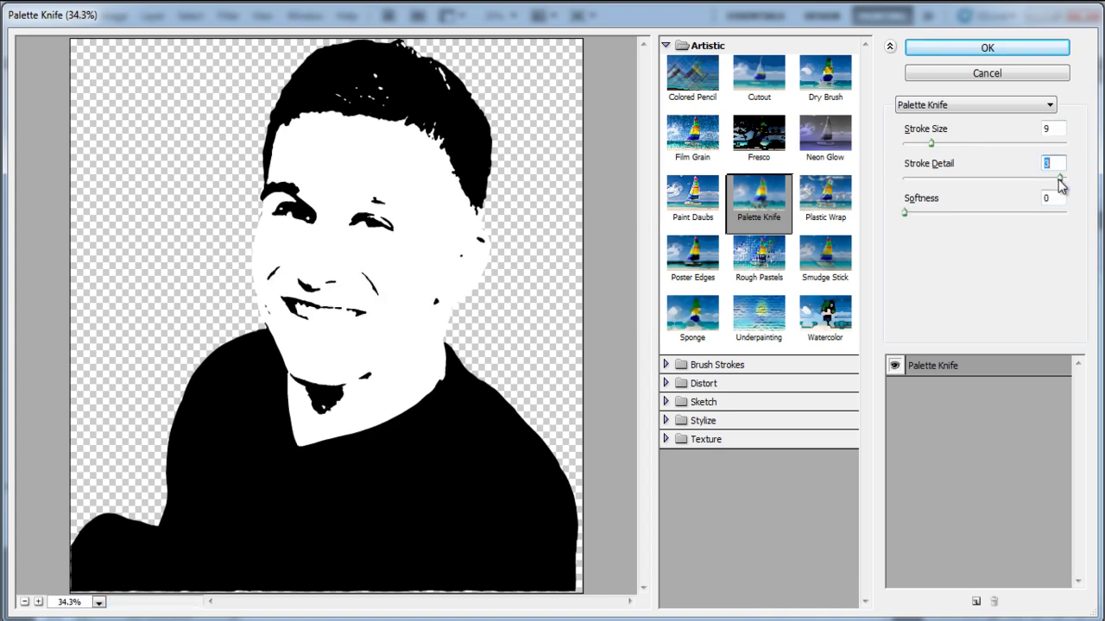
pyautogui.click(992, 51)
# Hide Layer 2 copy 4 and apply the Palette Knife filter to Layer 2 copy 3.
pyautogui.click(930, 290)
pyautogui.click(999, 324)
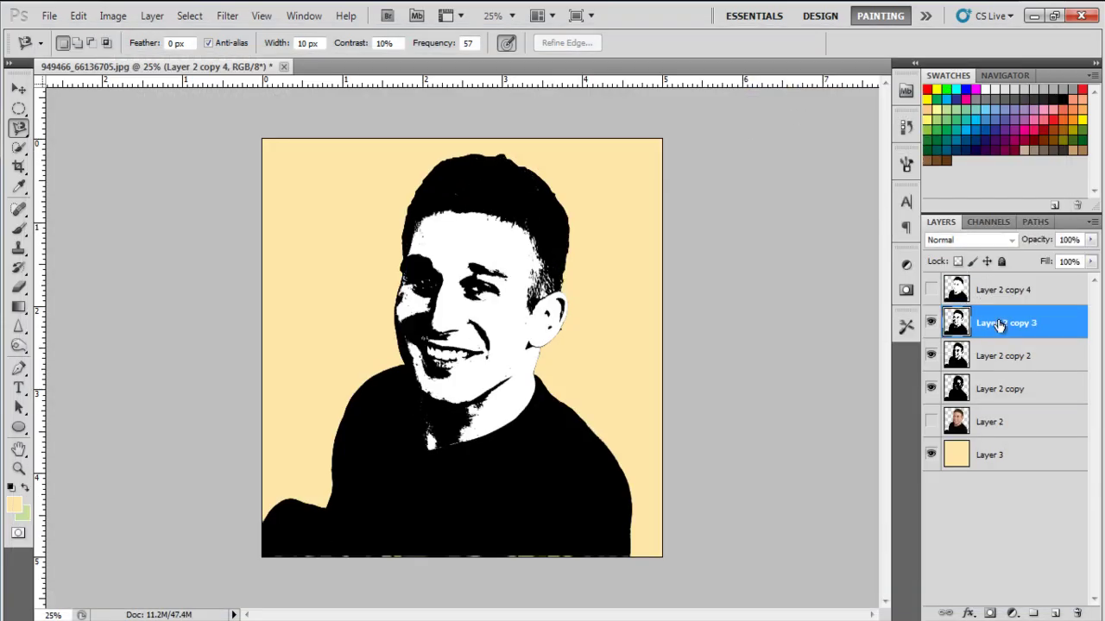
pyautogui.click(227, 15)
pyautogui.moveTo(257, 154)
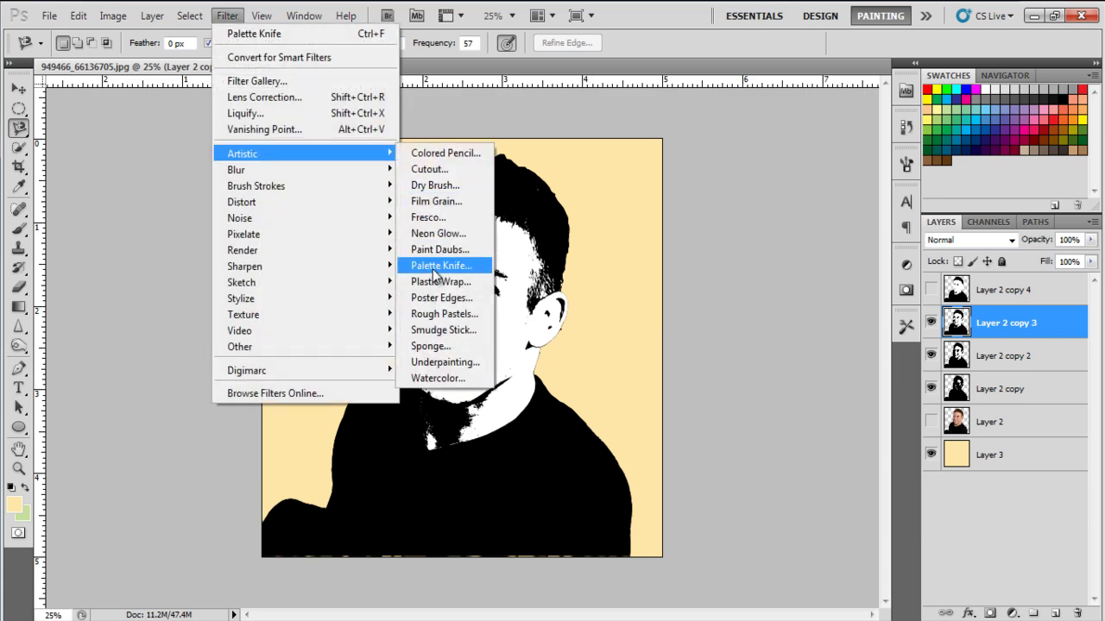
pyautogui.click(438, 266)
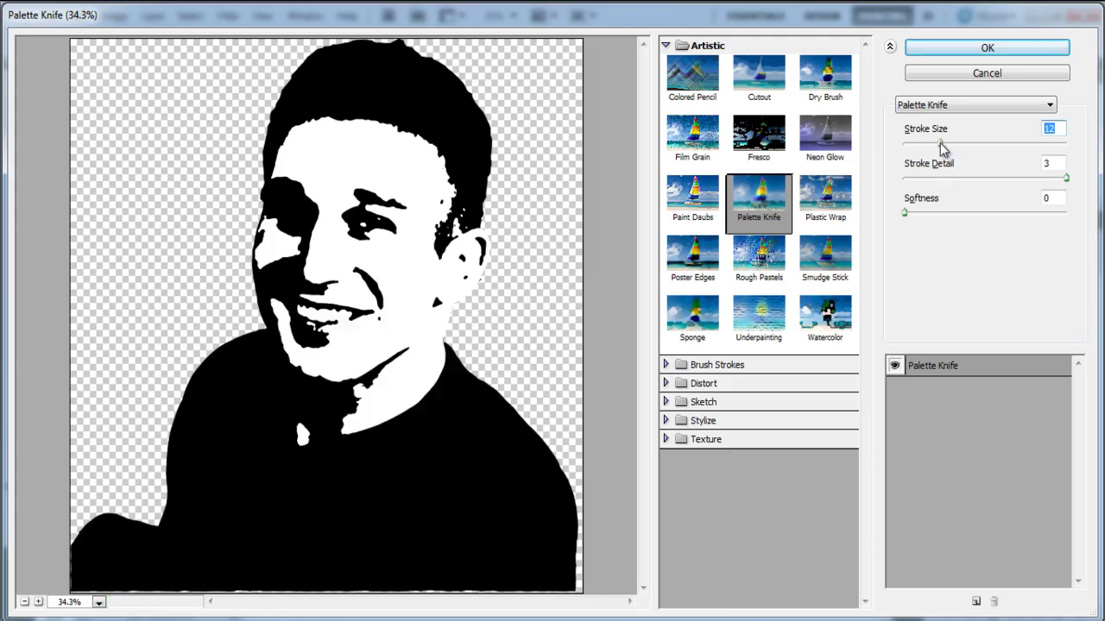
pyautogui.click(970, 50)
# Reapply the Palette Knife via Last Filter to Layer 2 copy 2 and Layer 2 copy.
pyautogui.click(931, 323)
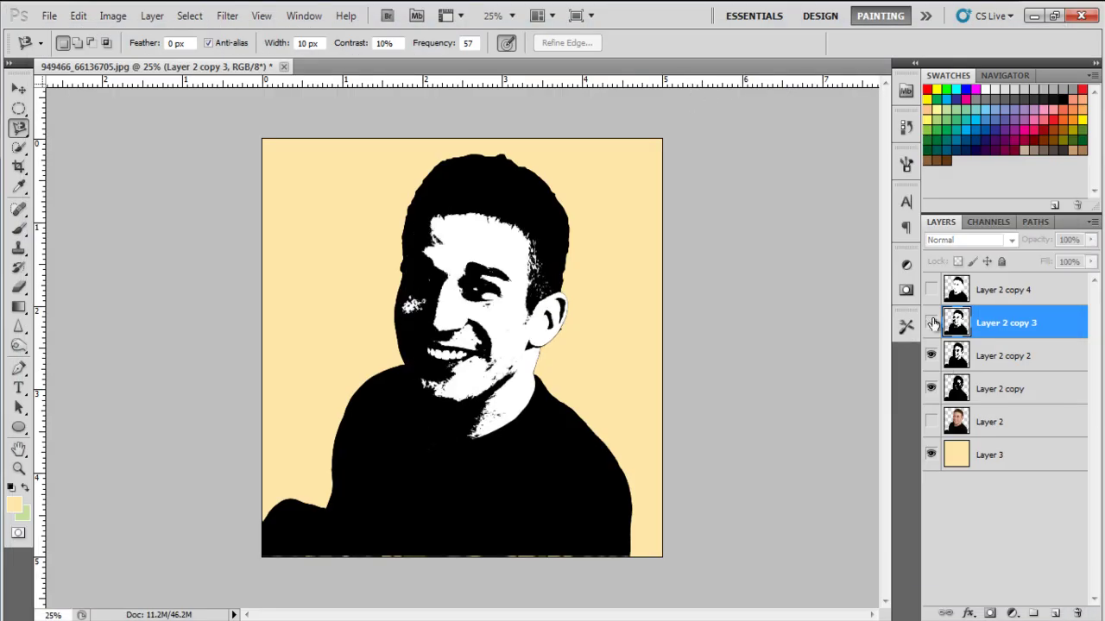
pyautogui.click(985, 356)
pyautogui.click(227, 16)
pyautogui.click(247, 32)
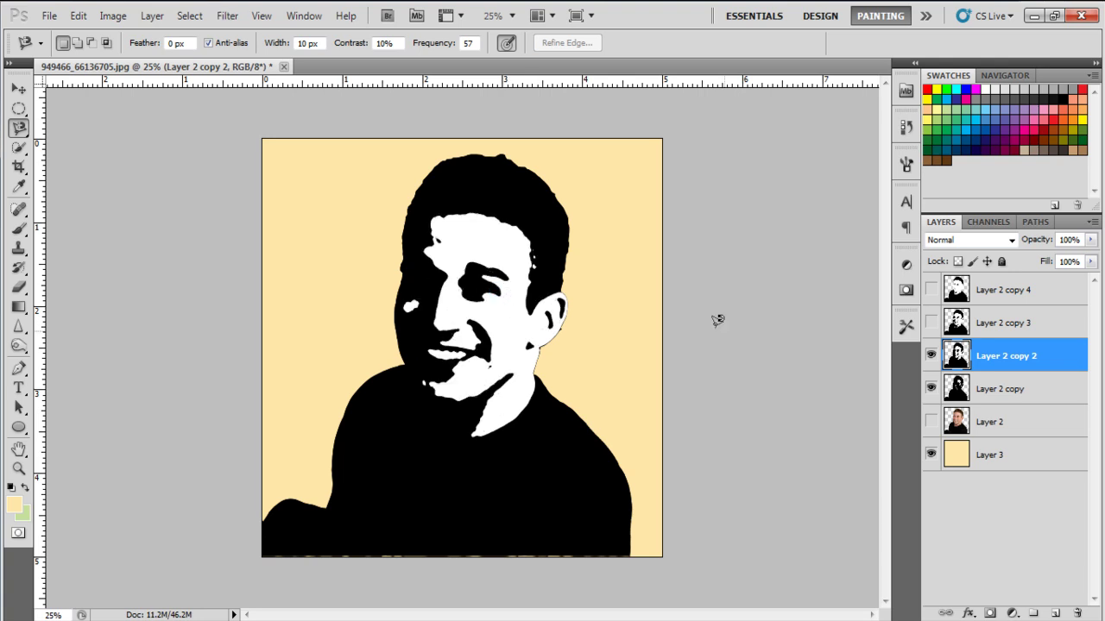
pyautogui.click(931, 357)
pyautogui.click(958, 390)
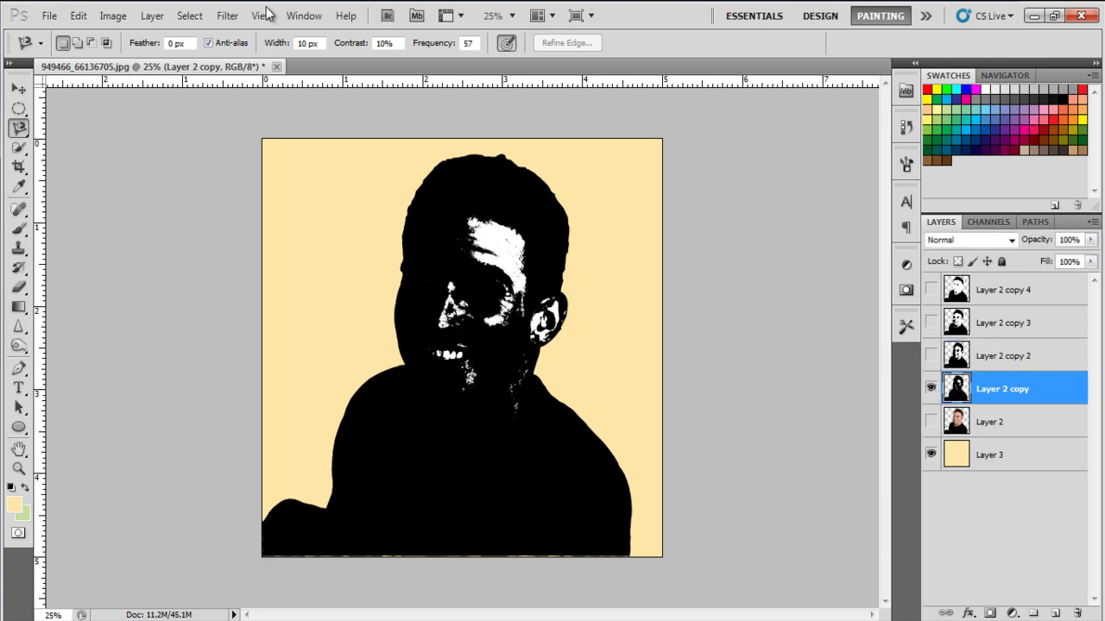
pyautogui.click(227, 16)
pyautogui.click(233, 32)
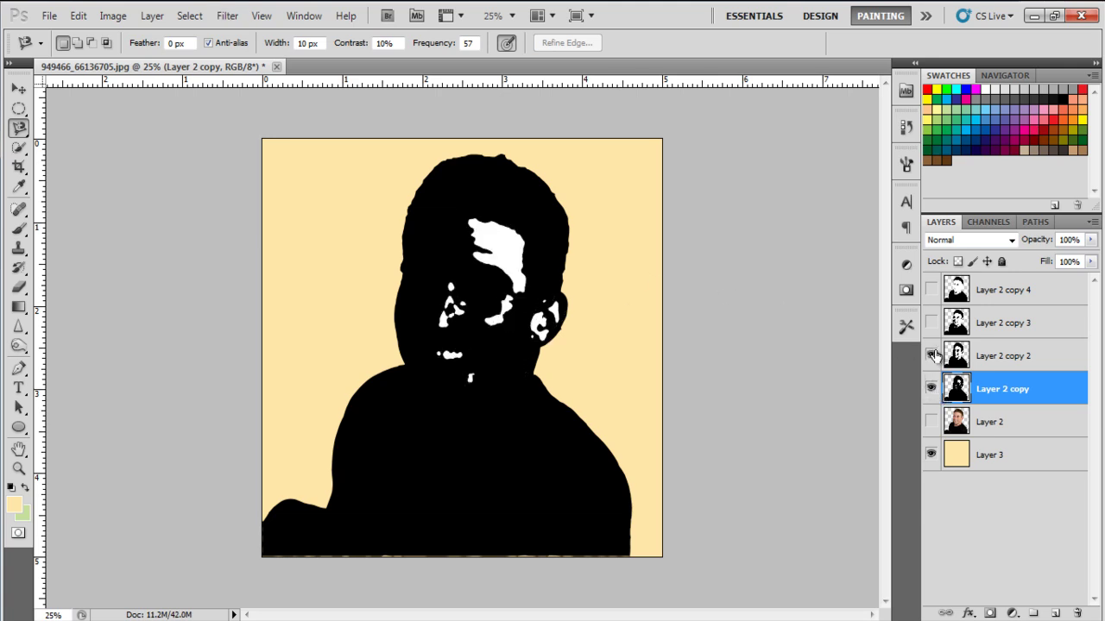
# Show the upper face layers, delete Layer 2 copy 4's white areas, then Magic Wand copy 3's.
pyautogui.moveTo(931, 355); pyautogui.dragTo(931, 292)
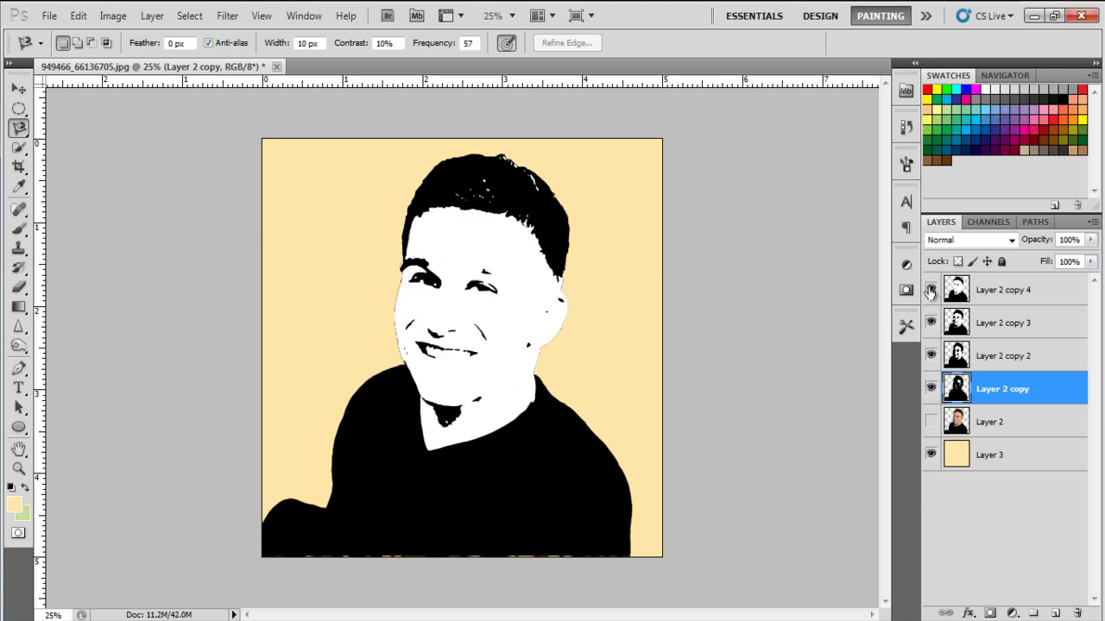
pyautogui.click(987, 292)
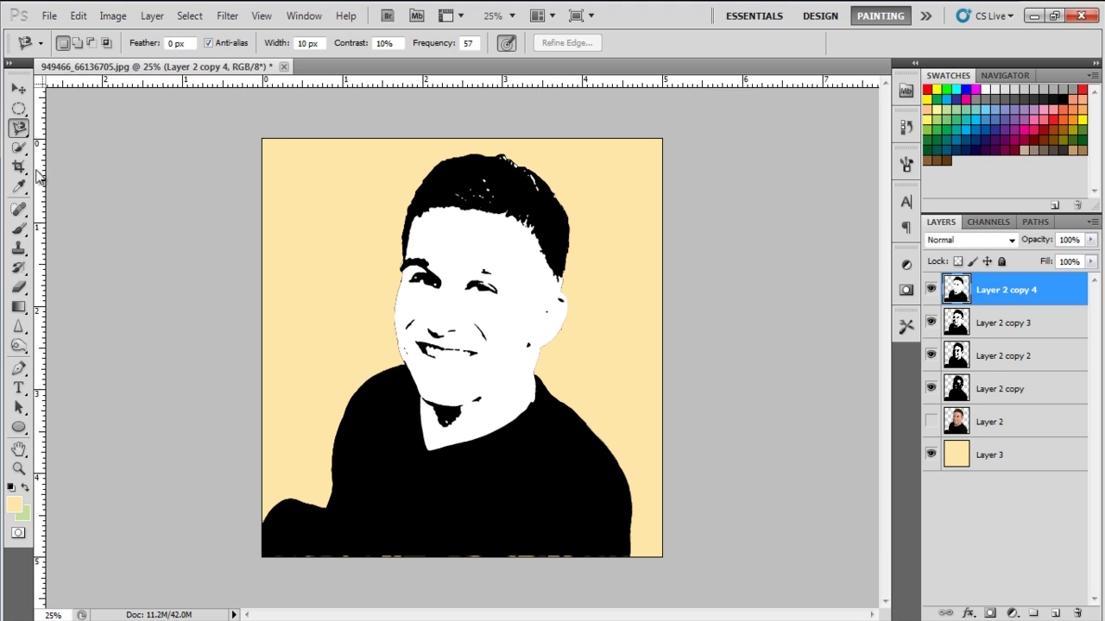
pyautogui.moveTo(19, 147); pyautogui.dragTo(73, 162)
pyautogui.keyDown('ctrl'); pyautogui.click(956, 292); pyautogui.keyUp('ctrl')
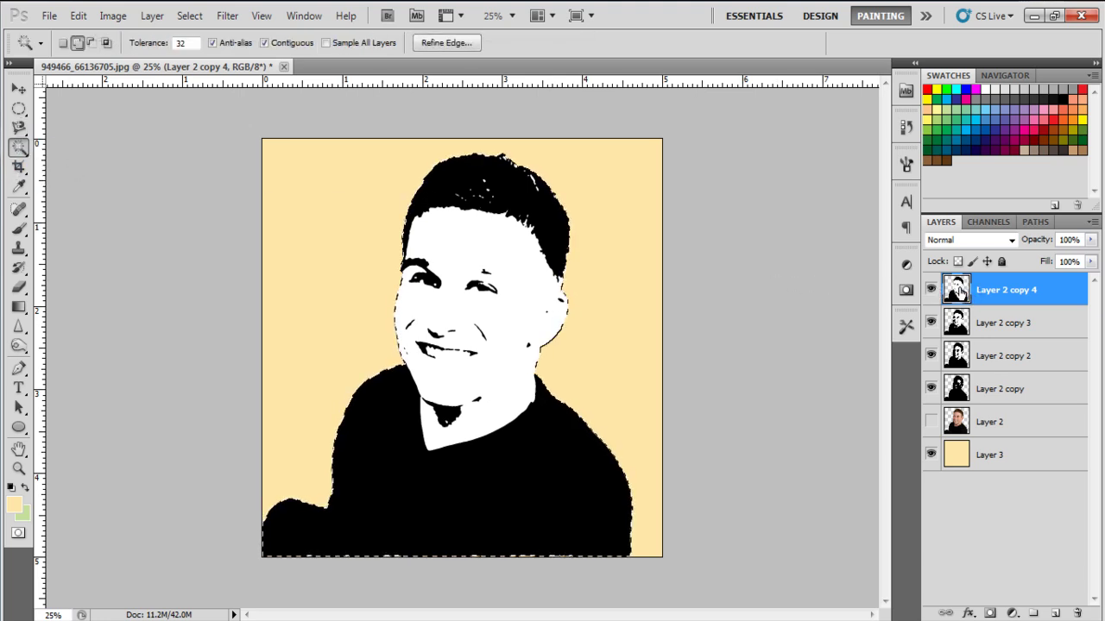
pyautogui.hotkey('ctrl', 'd')
pyautogui.click(477, 314)
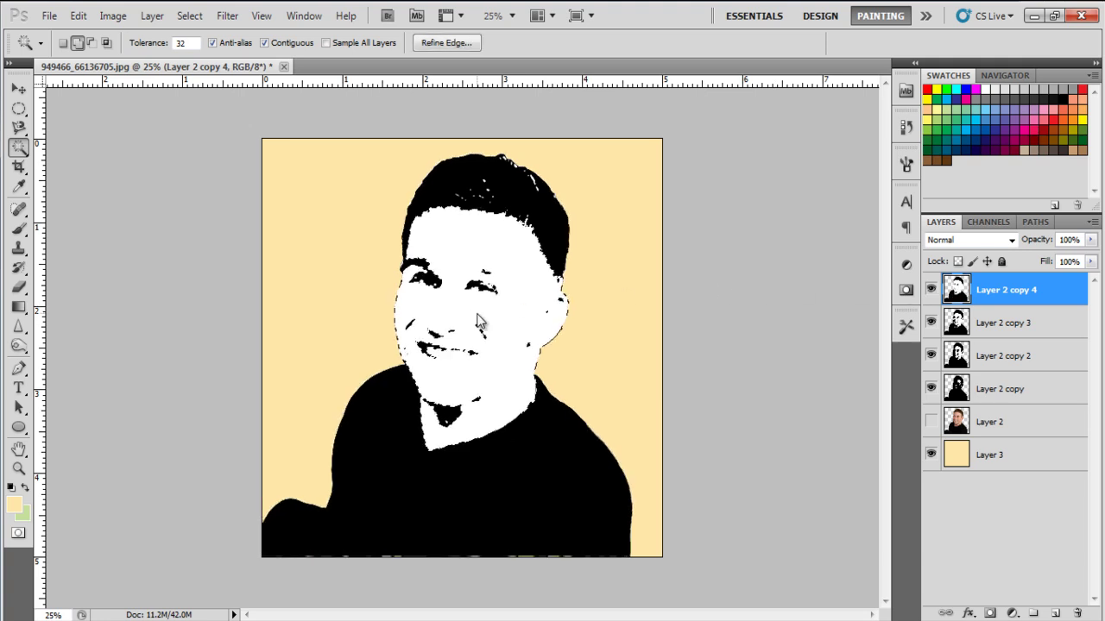
pyautogui.press('Delete')
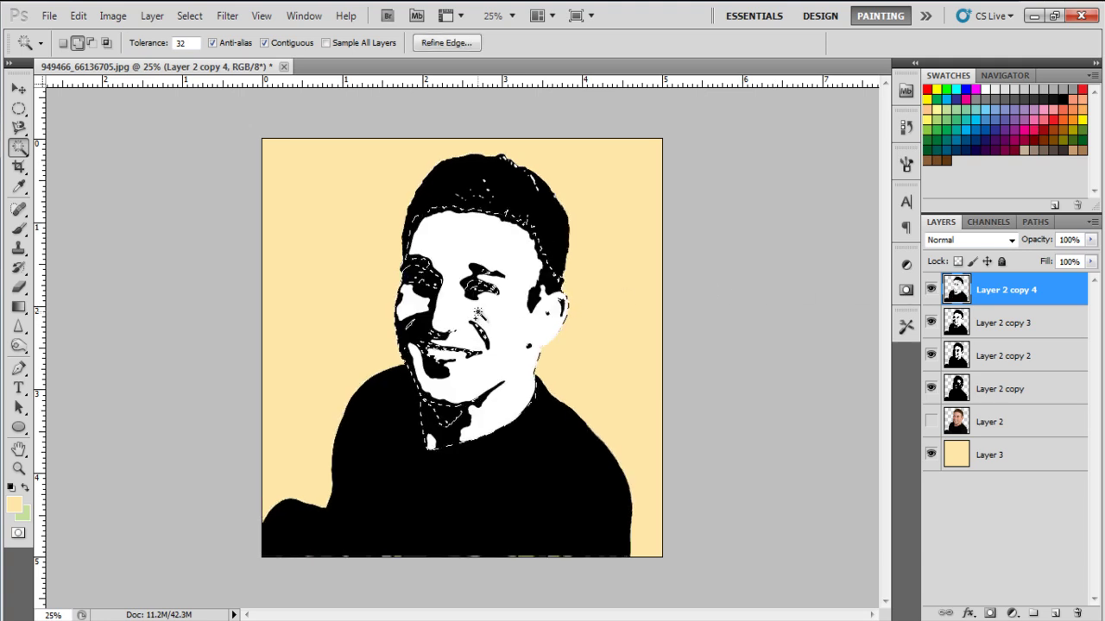
pyautogui.hotkey('ctrl', 'd')
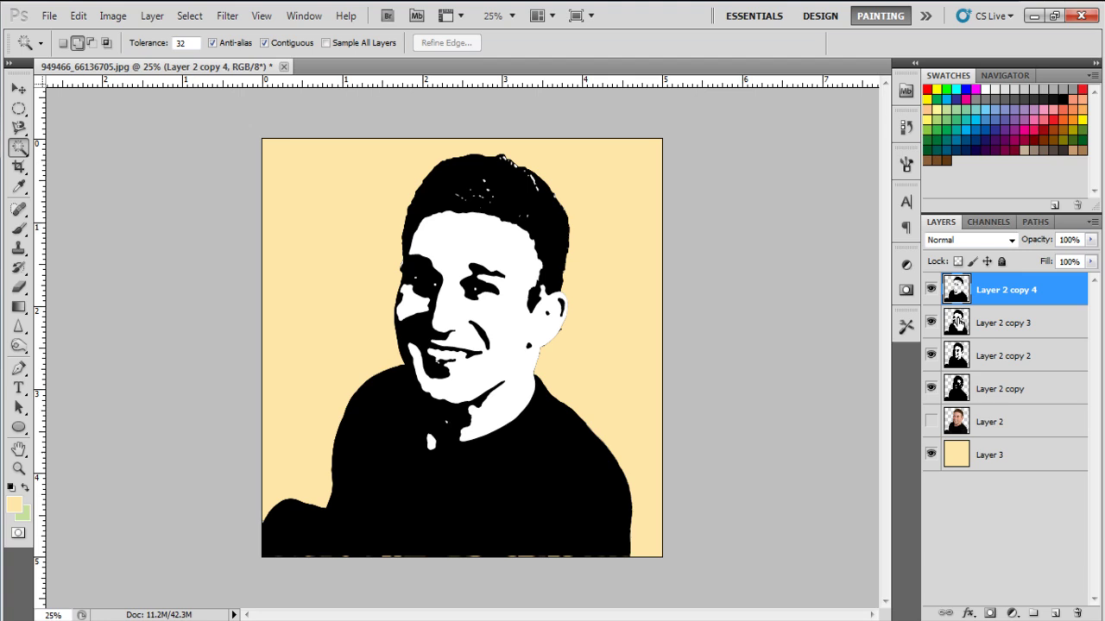
pyautogui.click(958, 322)
pyautogui.click(500, 313)
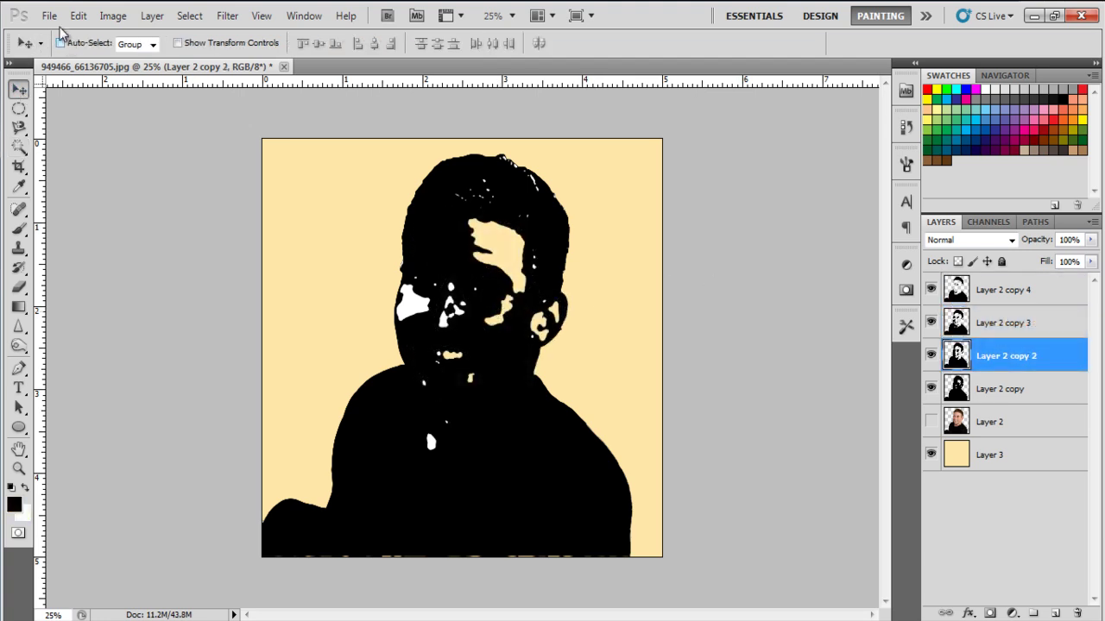
# Create a new Custom document 5 in wide by 5 in high.
pyautogui.click(49, 15)
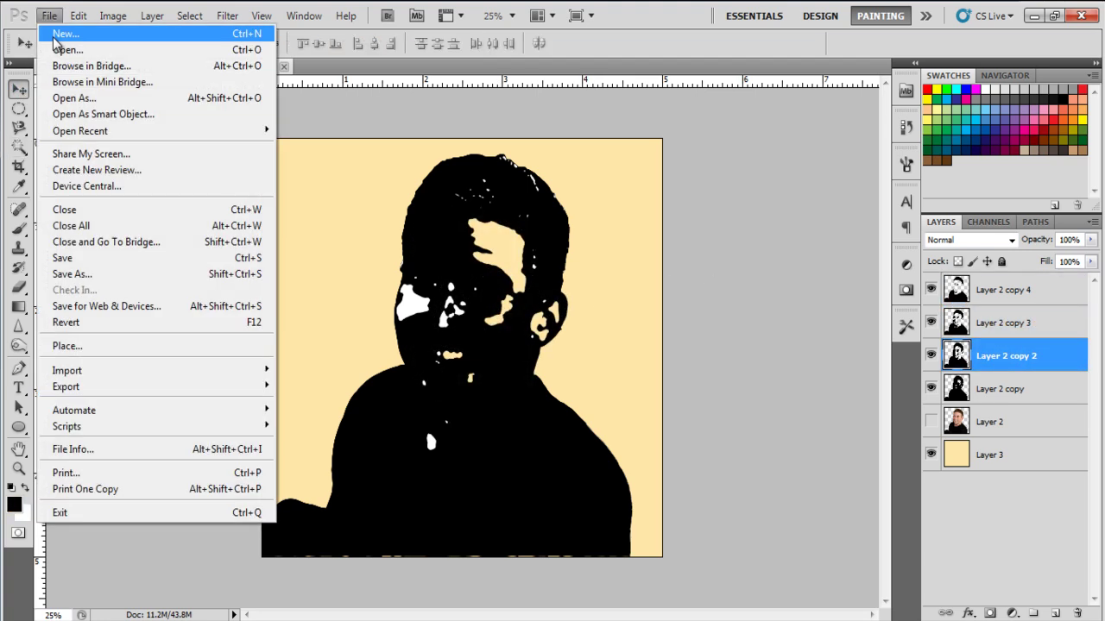
pyautogui.click(64, 33)
pyautogui.click(466, 146)
pyautogui.click(429, 338)
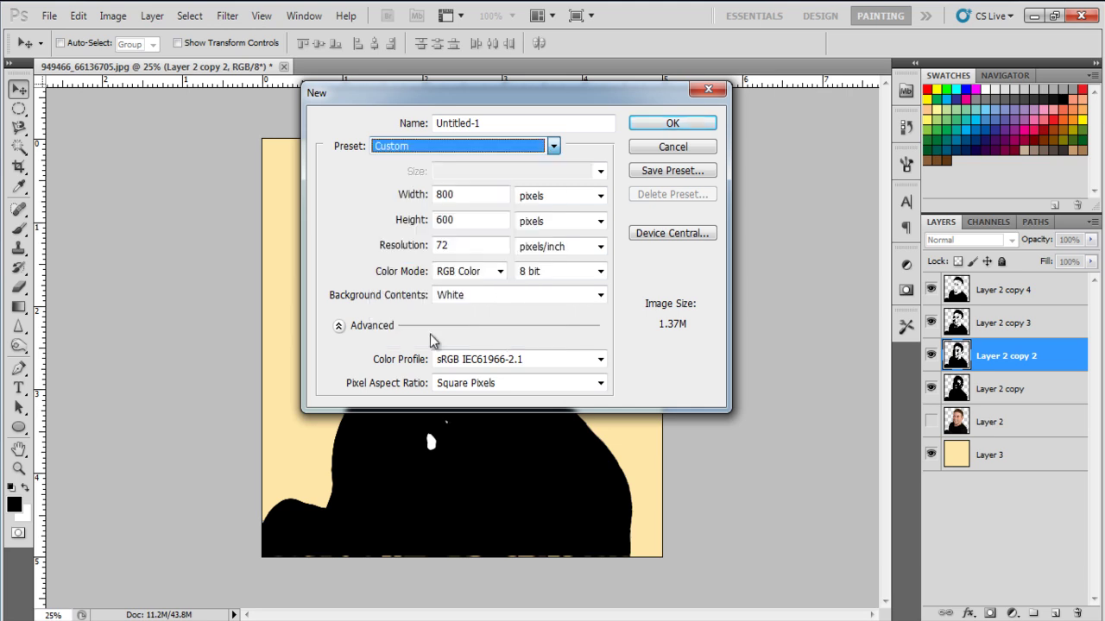
pyautogui.doubleClick(449, 195)
pyautogui.write('5 in')
pyautogui.press('Tab')
pyautogui.write('5')
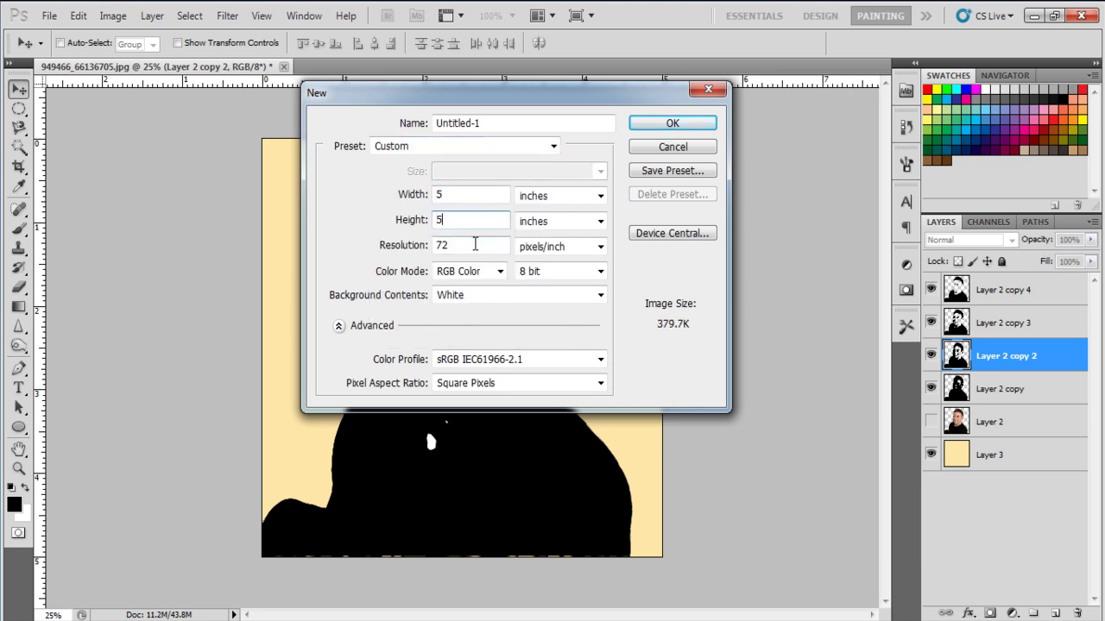
pyautogui.click(672, 123)
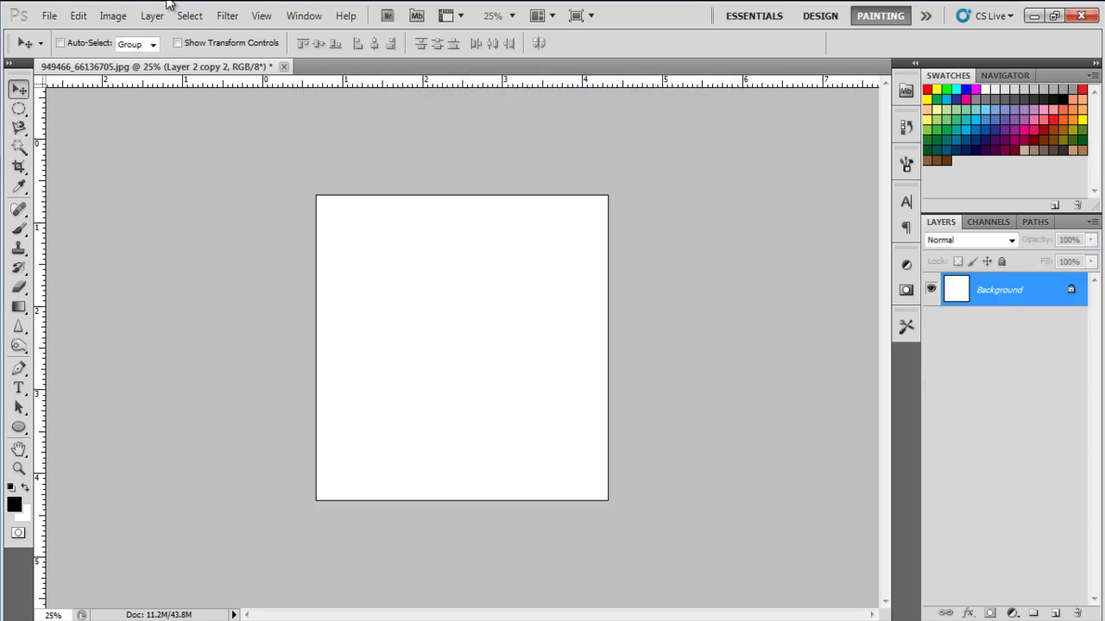
# Convert the background to Layer 0, add Layer 1 and fill a tall rectangle with #bdd9fd.
pyautogui.keyDown('alt'); pyautogui.doubleClick(954, 296); pyautogui.keyUp('alt')
pyautogui.click(1054, 612)
pyautogui.click(19, 109)
pyautogui.hotkey('ctrl', '+')
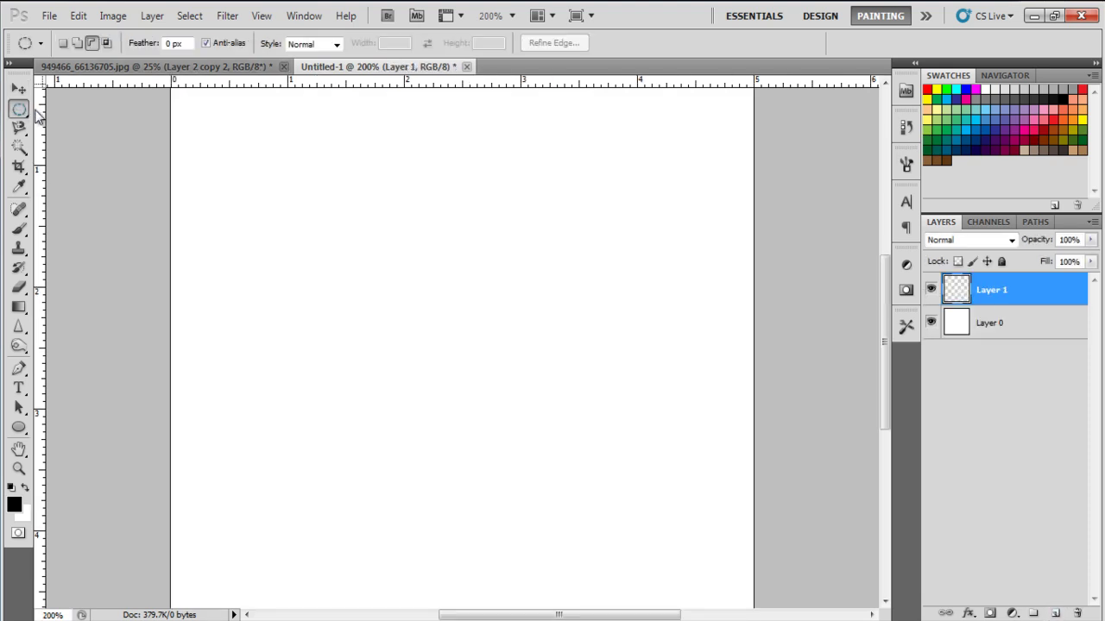
pyautogui.moveTo(456, 356); pyautogui.dragTo(470, 444)
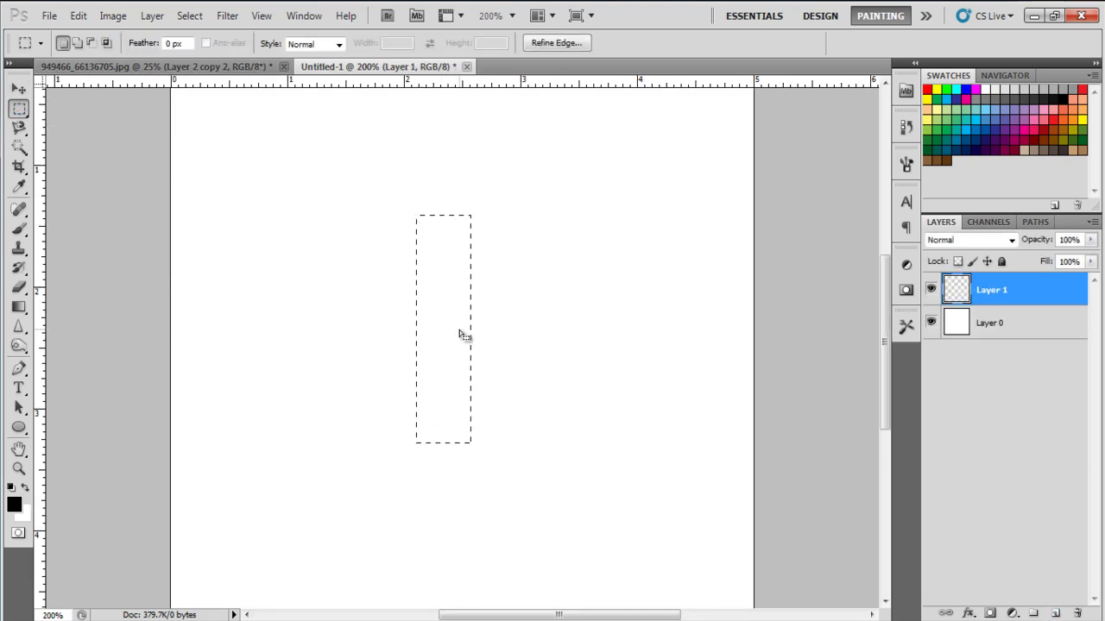
pyautogui.click(13, 504)
pyautogui.click(854, 407)
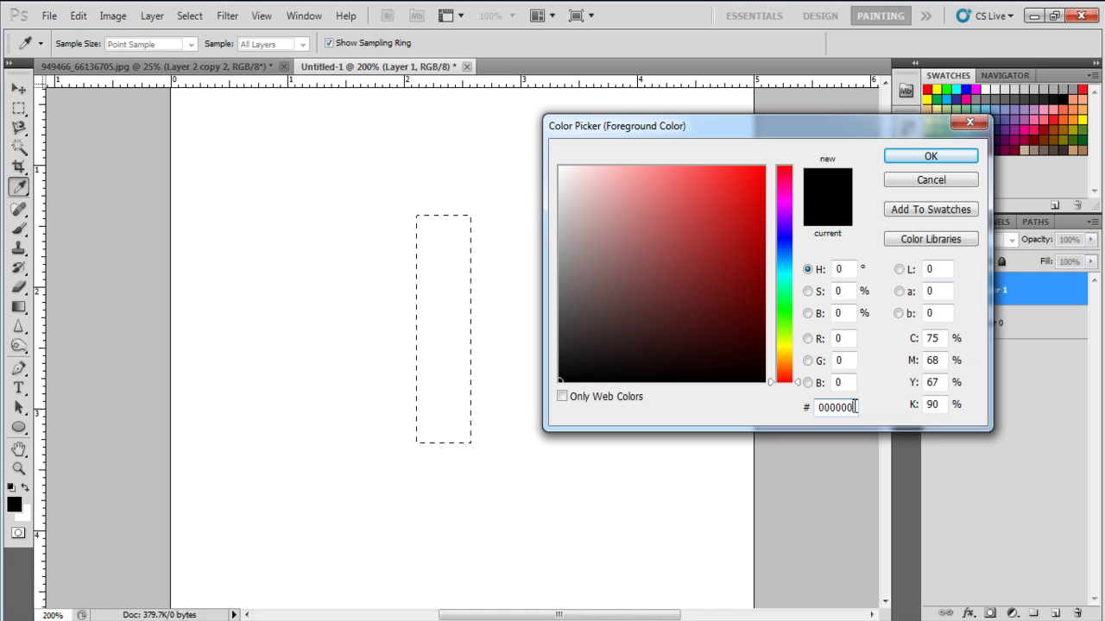
pyautogui.write('bdd9fd')
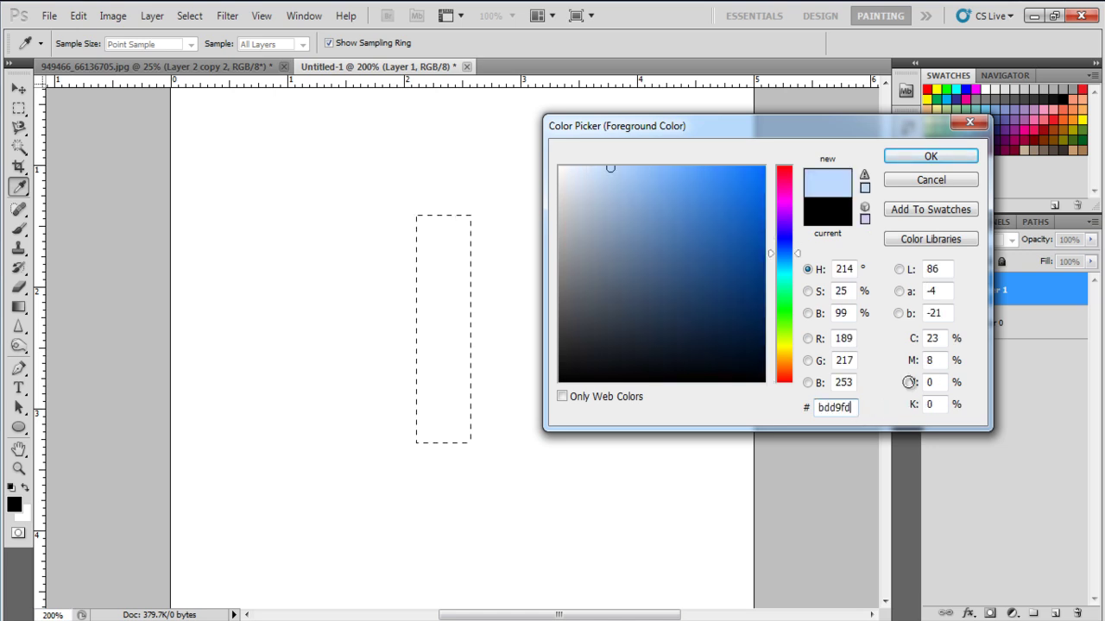
pyautogui.click(928, 159)
pyautogui.hotkey('alt', 'BackSpace')
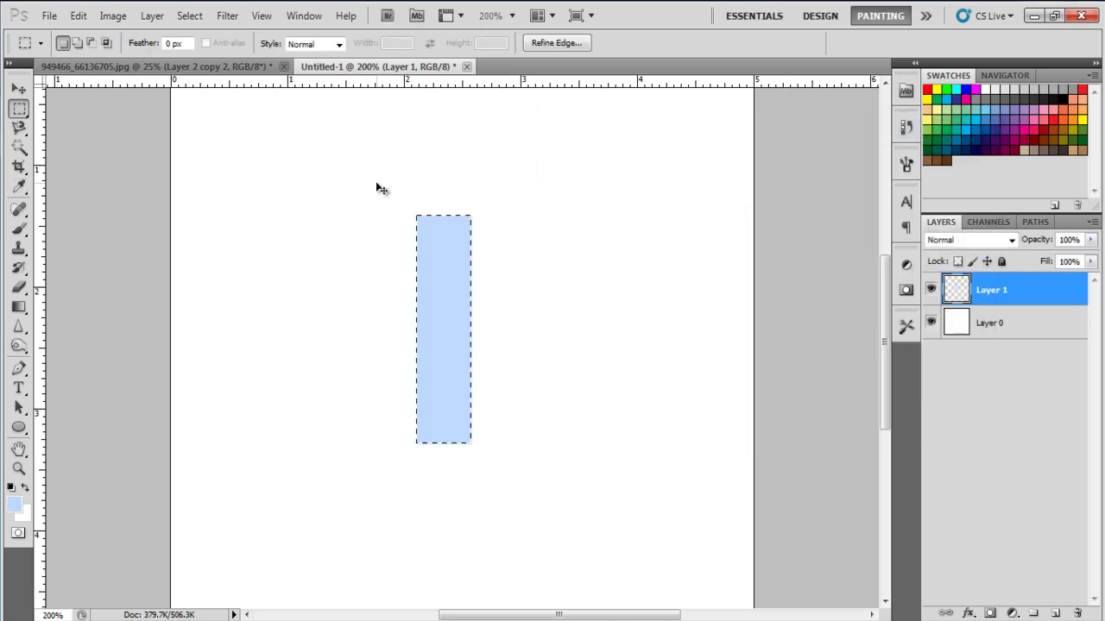
# Free Transform the light blue bar into a thin stripe.
pyautogui.hotkey('ctrl', 't')
pyautogui.moveTo(470, 330); pyautogui.dragTo(440, 283)
pyautogui.press('Return')
pyautogui.press('v')
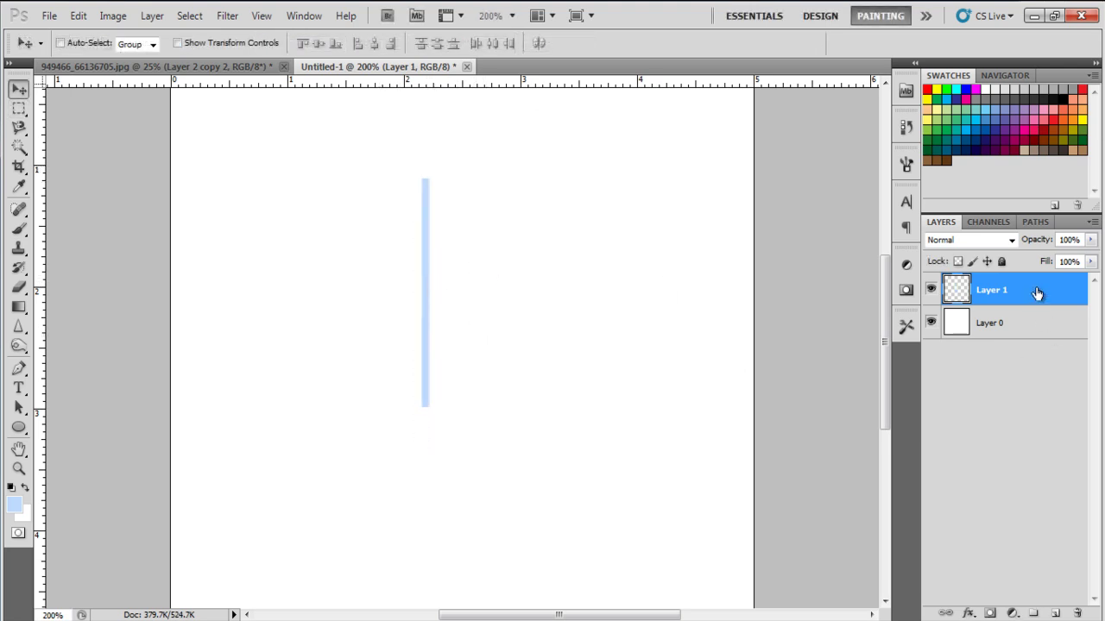
# Duplicate the stripe, move the copy right and fill it with pale yellow #f7eeac.
pyautogui.moveTo(1037, 293); pyautogui.dragTo(1054, 612)
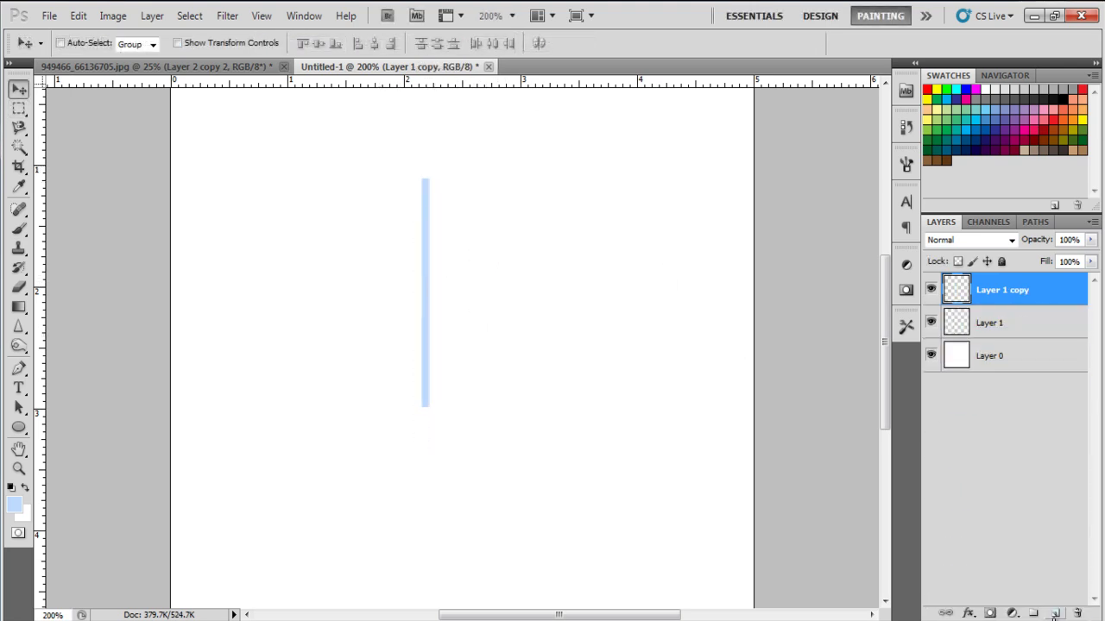
pyautogui.keyDown('ctrl'); pyautogui.click(958, 292); pyautogui.keyUp('ctrl')
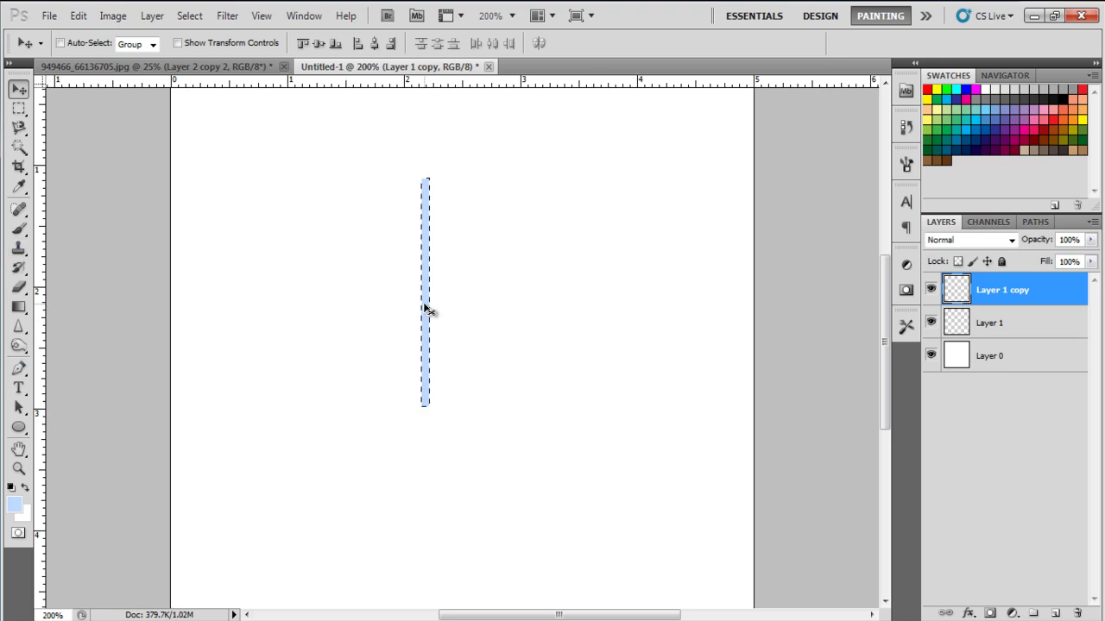
pyautogui.moveTo(425, 308); pyautogui.dragTo(461, 305)
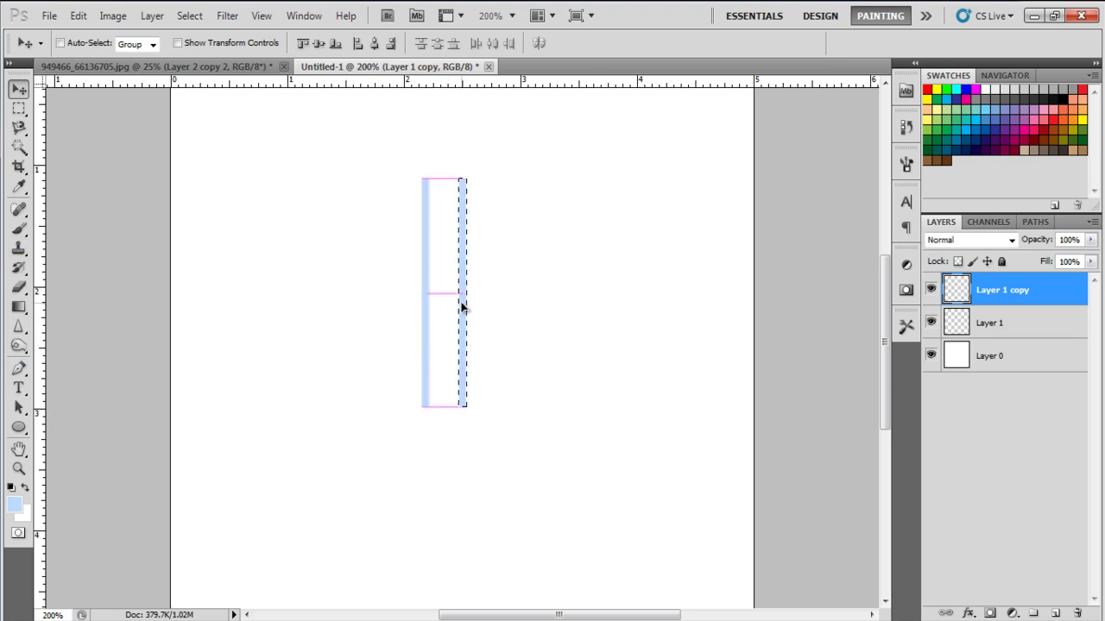
pyautogui.click(15, 509)
pyautogui.doubleClick(829, 407)
pyautogui.write('f7eeac')
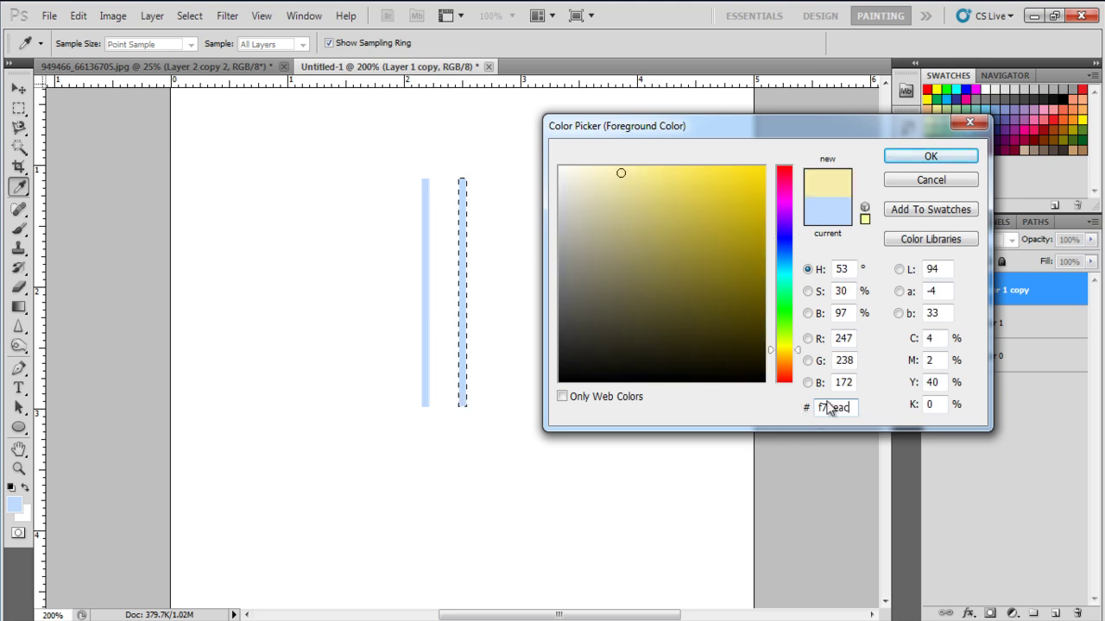
pyautogui.click(931, 156)
pyautogui.hotkey('alt', 'BackSpace')
pyautogui.press('v')
pyautogui.hotkey('ctrl', 'd')
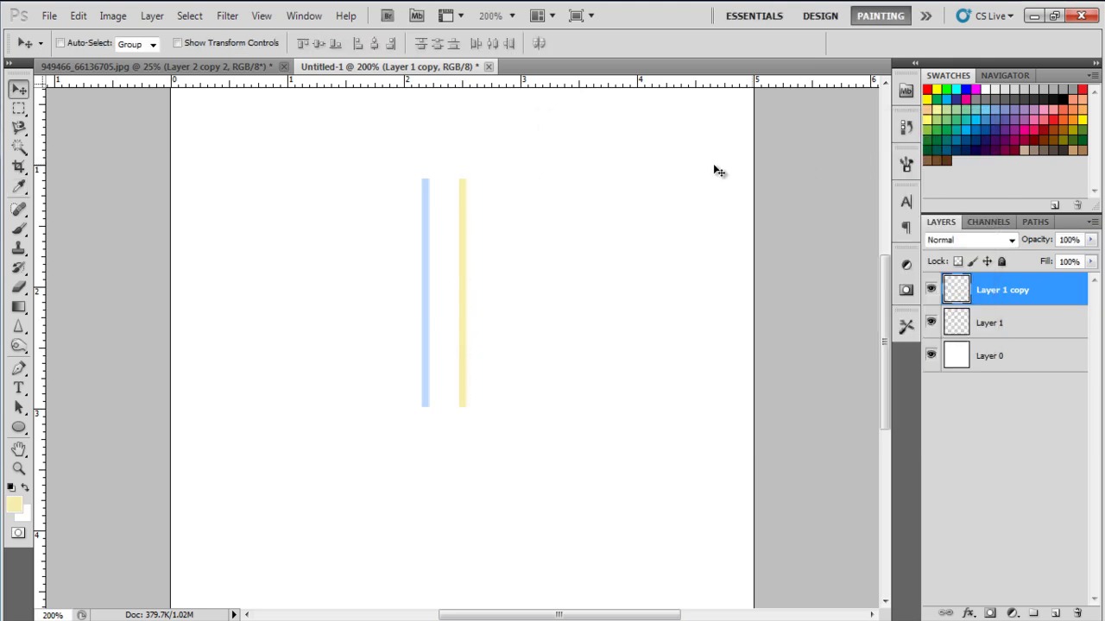
# Align the yellow bar under the blue one and repeat the pair down the whole canvas.
pyautogui.moveTo(463, 267); pyautogui.dragTo(424, 460)
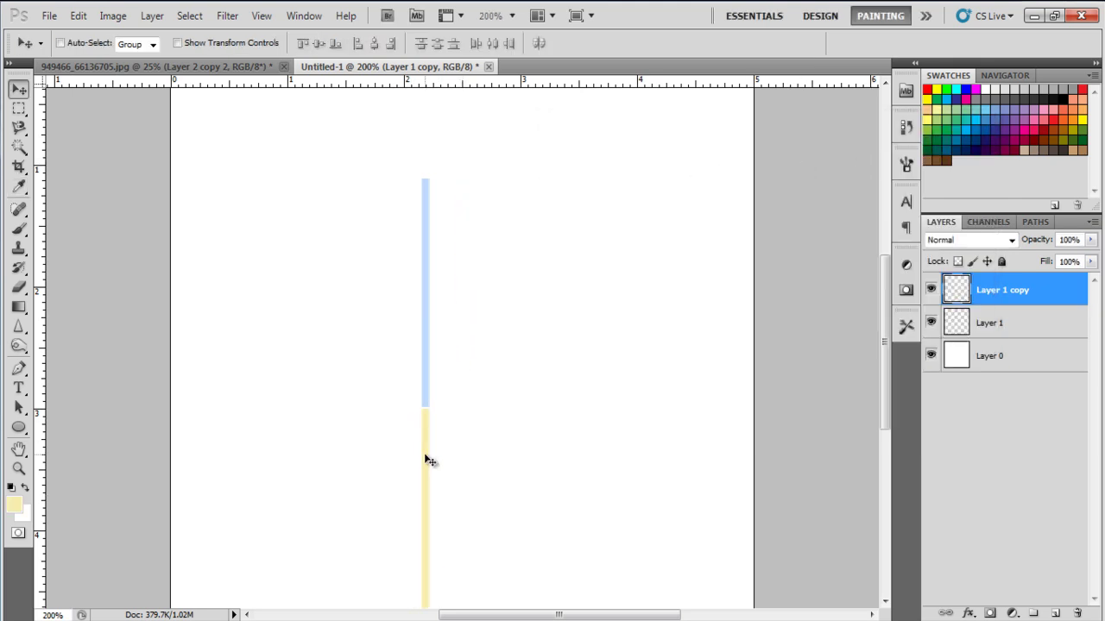
pyautogui.hotkey('ctrl', '+')
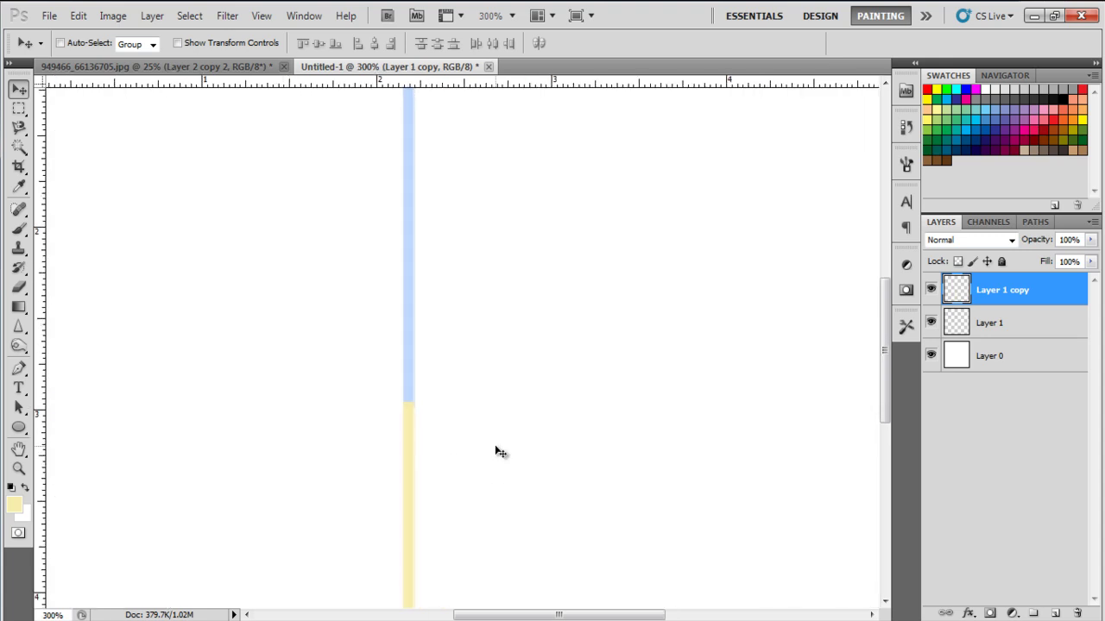
pyautogui.hotkey('ctrl', '-')
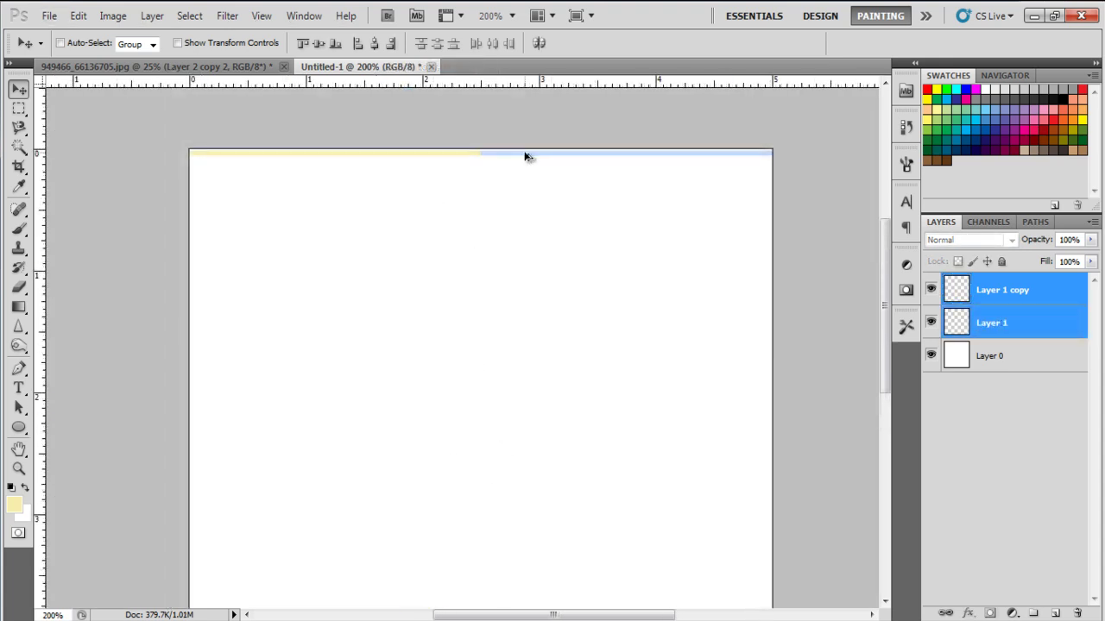
pyautogui.moveTo(526, 156); pyautogui.dragTo(497, 247)
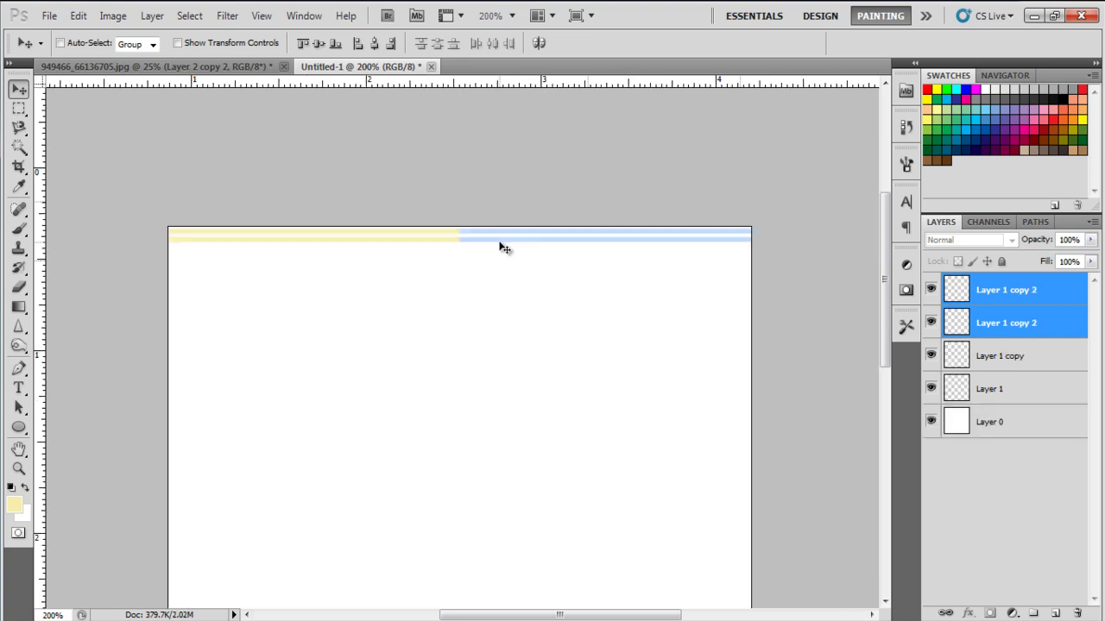
pyautogui.hotkey('ctrl', 'alt', 'shift', 't')
pyautogui.hotkey('ctrl', 'alt', 'shift', 't')
pyautogui.hotkey('ctrl', 'alt', 'shift', 't')
pyautogui.hotkey('ctrl', 'alt', 'shift', 't')
pyautogui.hotkey('ctrl', 'alt', 'shift', 't')
pyautogui.hotkey('ctrl', 'alt', 'shift', 't')
pyautogui.hotkey('ctrl', 'alt', 'shift', 't')
pyautogui.hotkey('ctrl', 'alt', 'shift', 't')
pyautogui.hotkey('ctrl', 'alt', 'shift', 't')
pyautogui.hotkey('ctrl', 'alt', 'shift', 't')
pyautogui.hotkey('ctrl', 'alt', 'shift', 't')
pyautogui.hotkey('ctrl', 'alt', 'shift', 't')
pyautogui.hotkey('ctrl', 'alt', 'shift', 't')
pyautogui.hotkey('ctrl', 'alt', 'shift', 't')
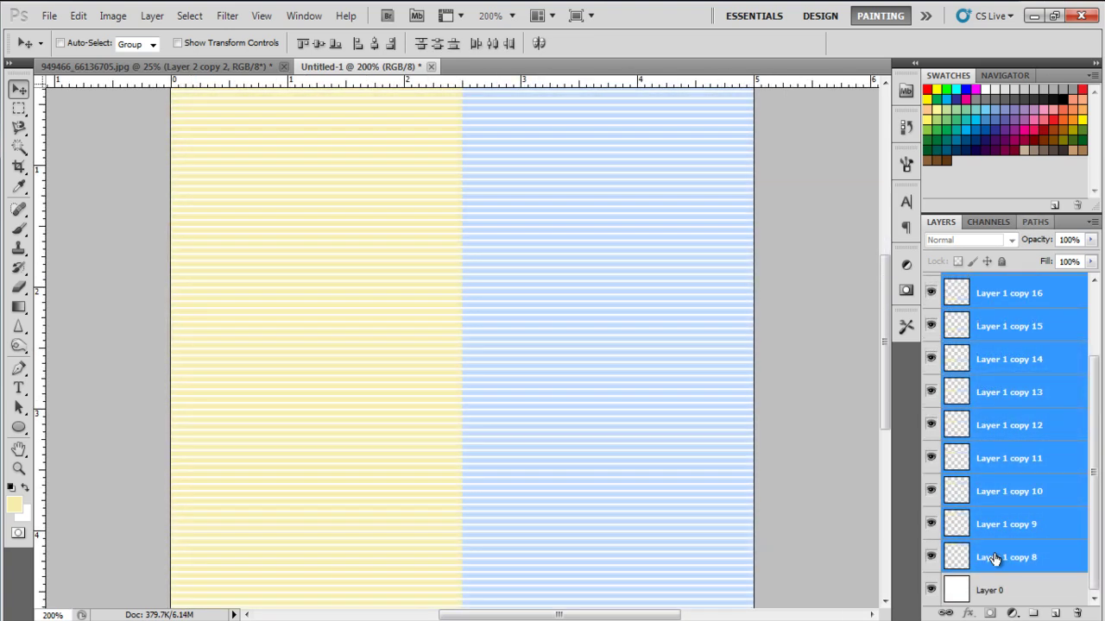
# Merge the stripe copies and Layer 0 into one layer, copy the canvas, and switch to the portrait.
pyautogui.hotkey('ctrl', 'e')
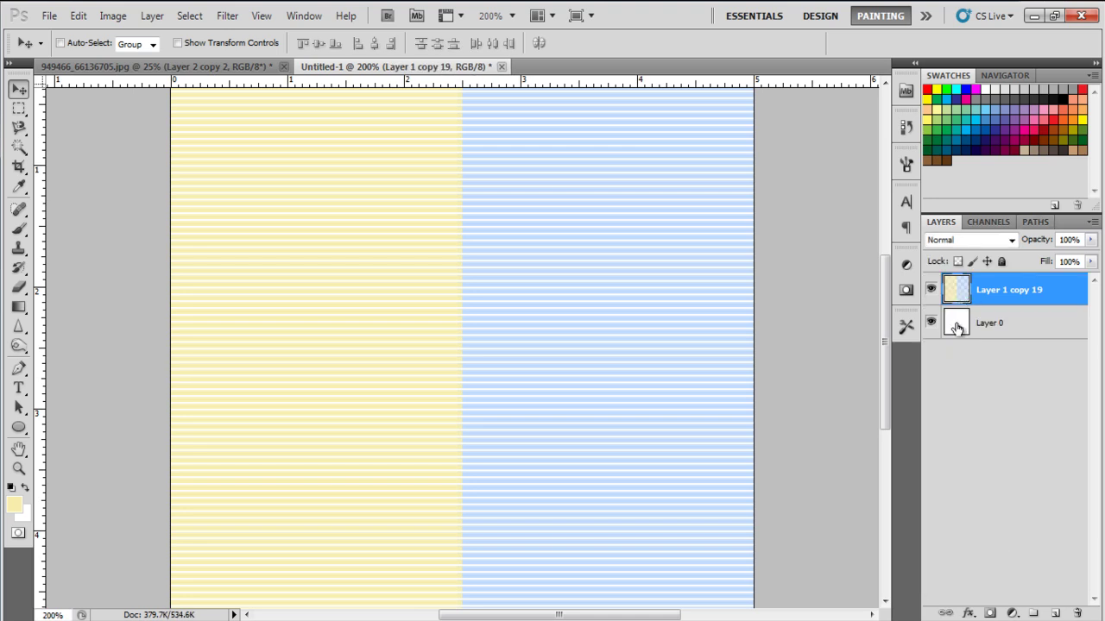
pyautogui.keyDown('shift'); pyautogui.click(984, 328); pyautogui.keyUp('shift')
pyautogui.hotkey('ctrl', 'e')
pyautogui.hotkey('ctrl', 'a')
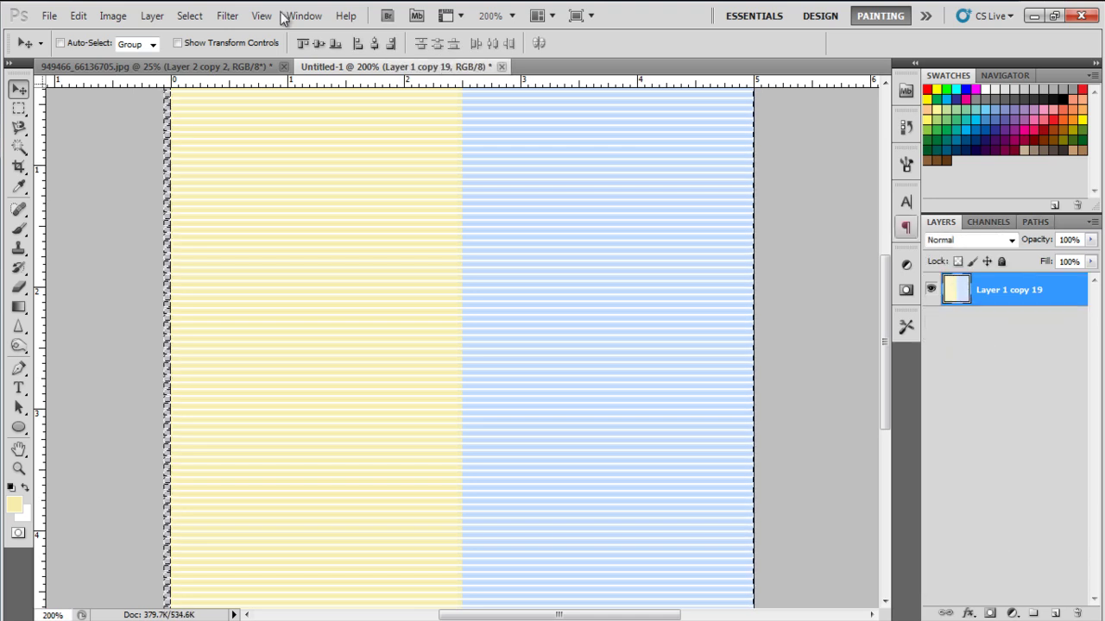
pyautogui.click(77, 15)
pyautogui.click(100, 119)
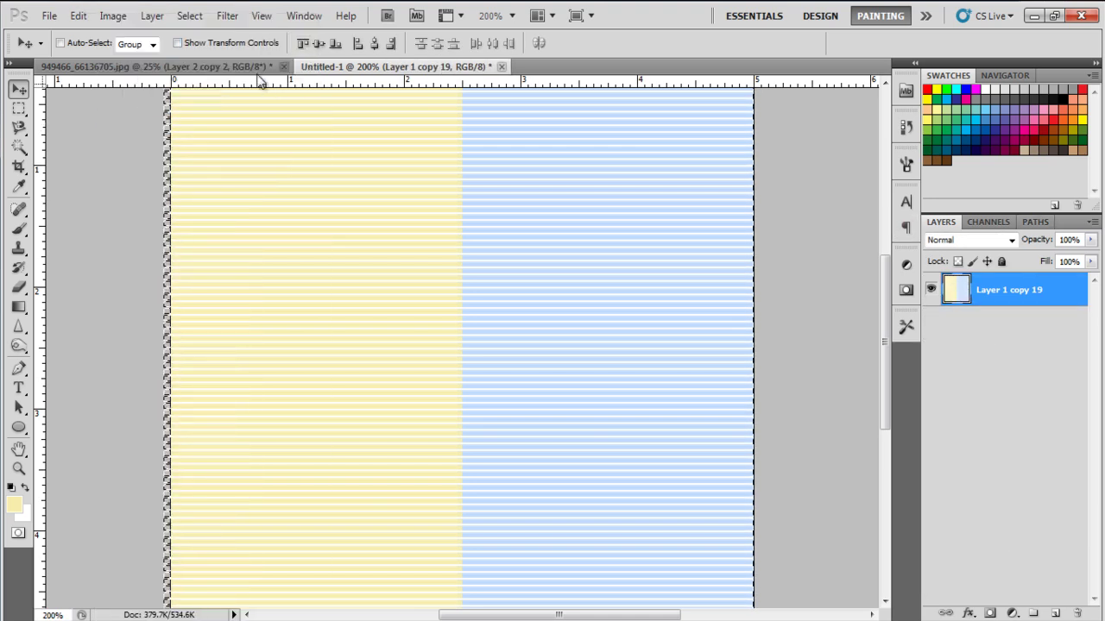
pyautogui.hotkey('ctrl', 'Tab')
pyautogui.click(78, 15)
# Paste the stripes into the portrait document and move that layer below Layer 2 copy.
pyautogui.click(100, 148)
pyautogui.click(608, 301)
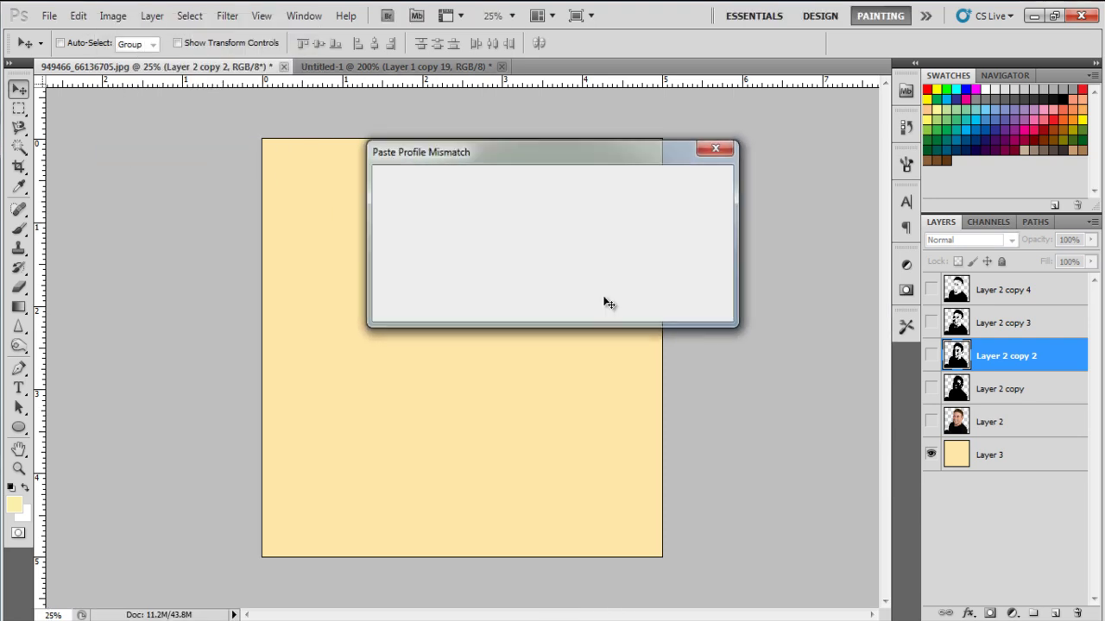
pyautogui.moveTo(975, 357); pyautogui.dragTo(990, 441)
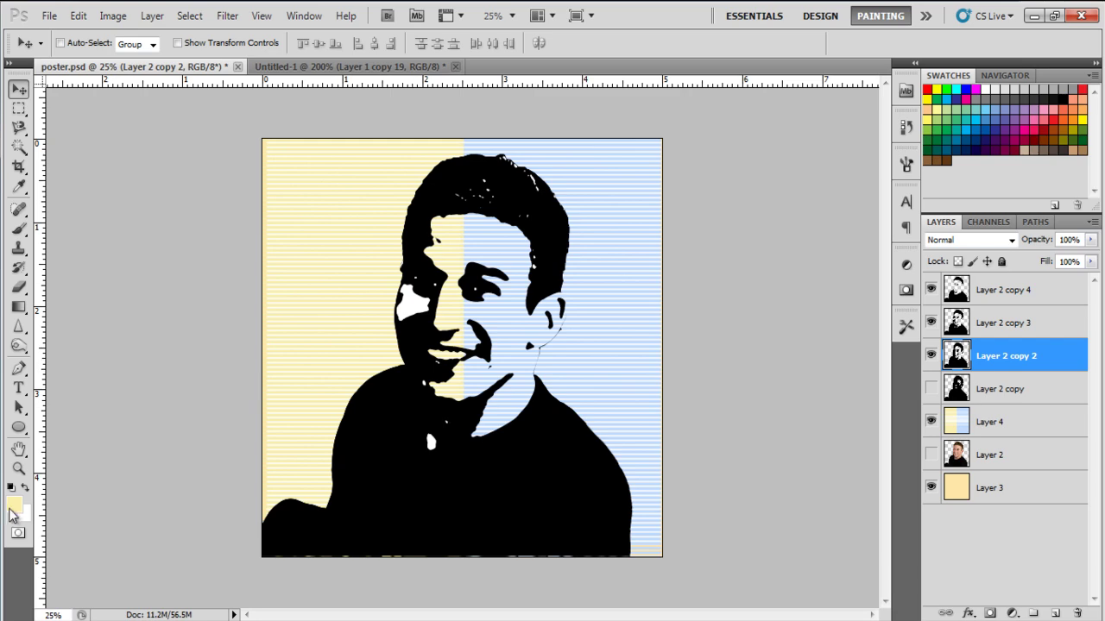
# Fill the face areas of Layer 2 copy 2 with teal 71969f using the Paint Bucket.
pyautogui.click(11, 509)
pyautogui.doubleClick(843, 407)
pyautogui.write('71969f')
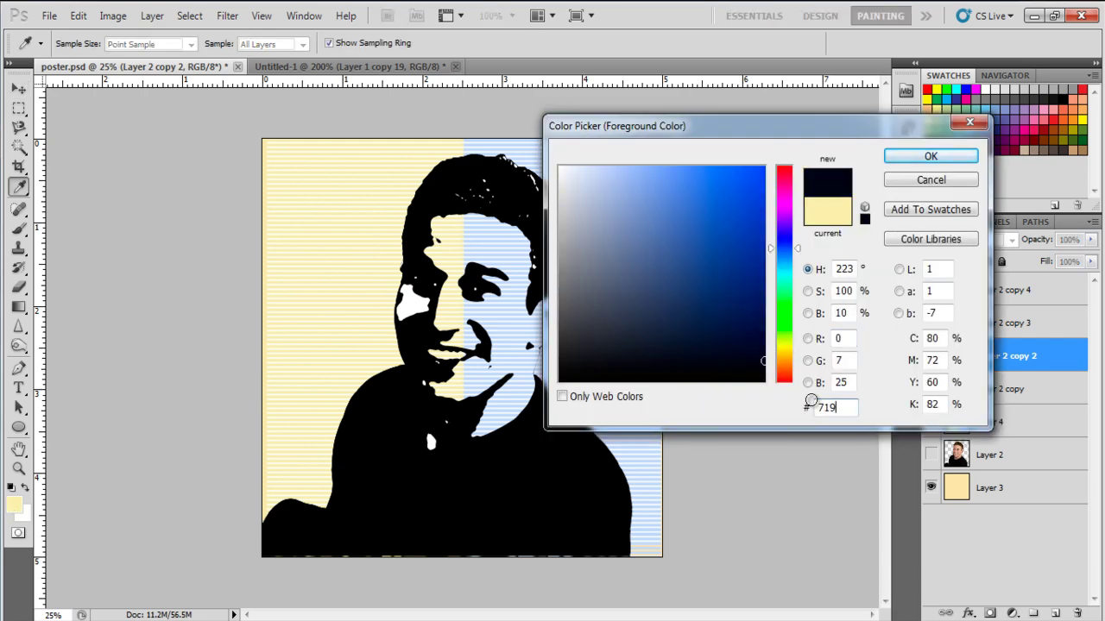
pyautogui.click(930, 157)
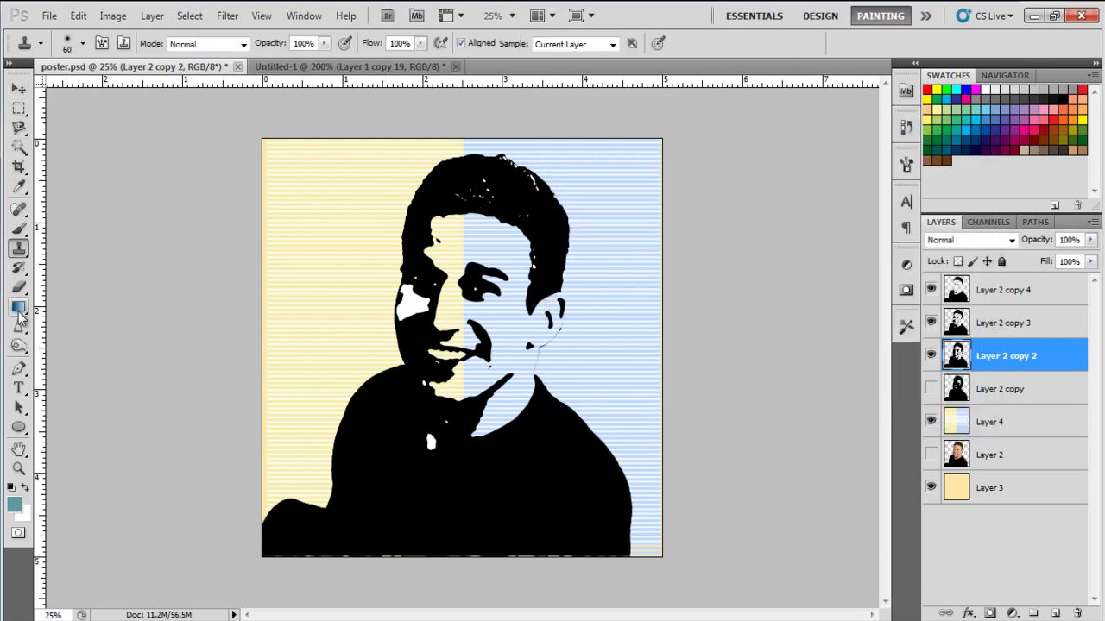
pyautogui.moveTo(19, 306); pyautogui.dragTo(75, 325)
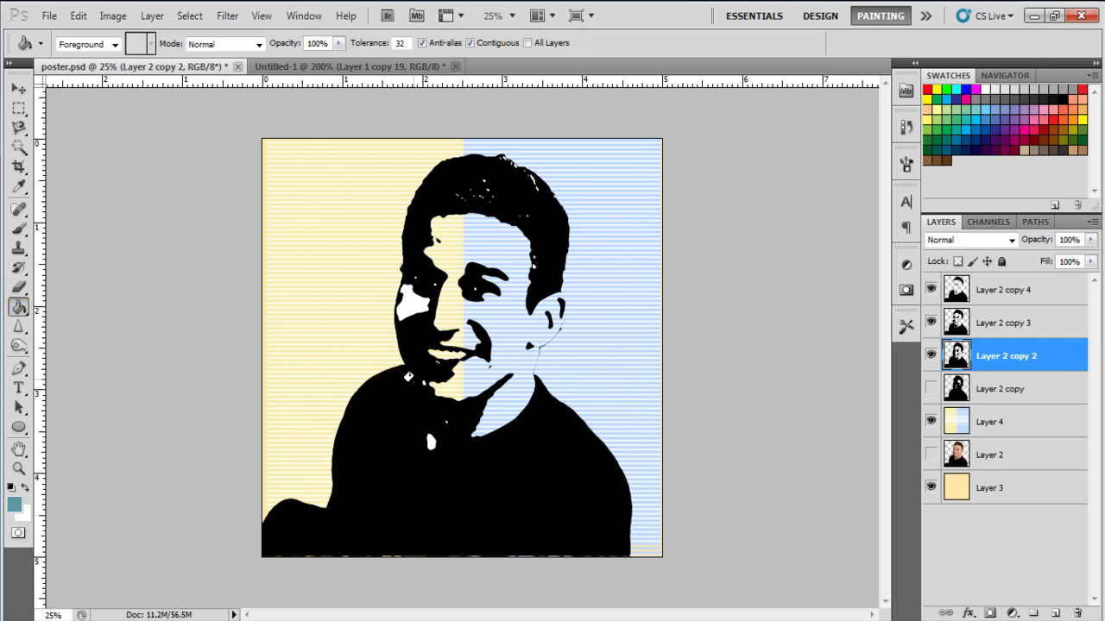
pyautogui.click(408, 351)
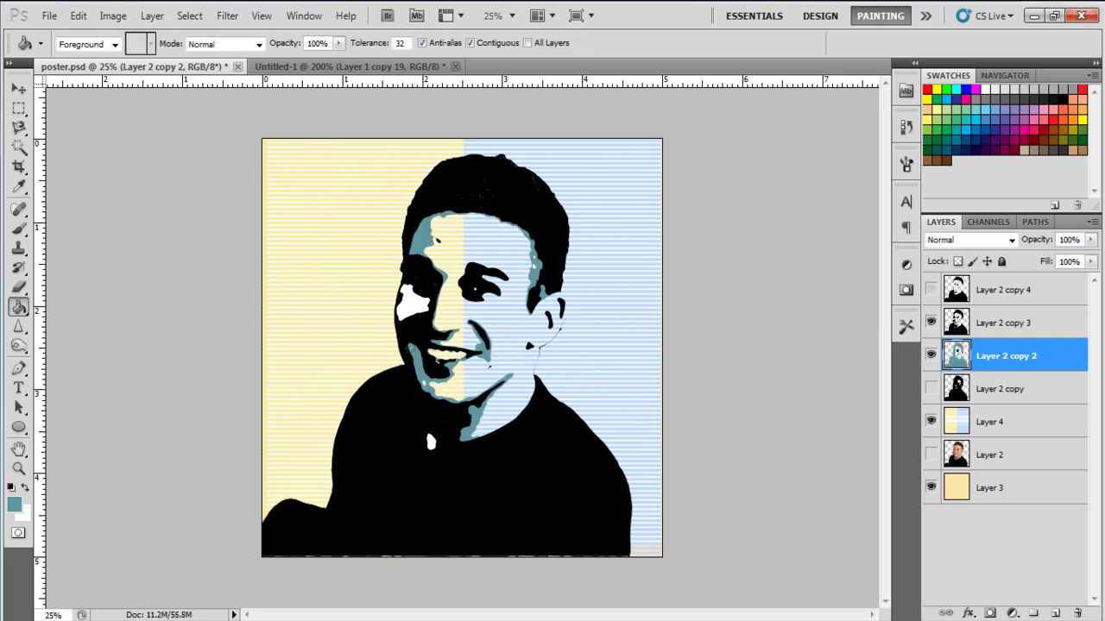
# Fill the face areas of Layer 2 copy 3 with red d71a21.
pyautogui.hotkey('alt', ']')
pyautogui.click(17, 508)
pyautogui.moveTo(858, 408); pyautogui.dragTo(804, 406)
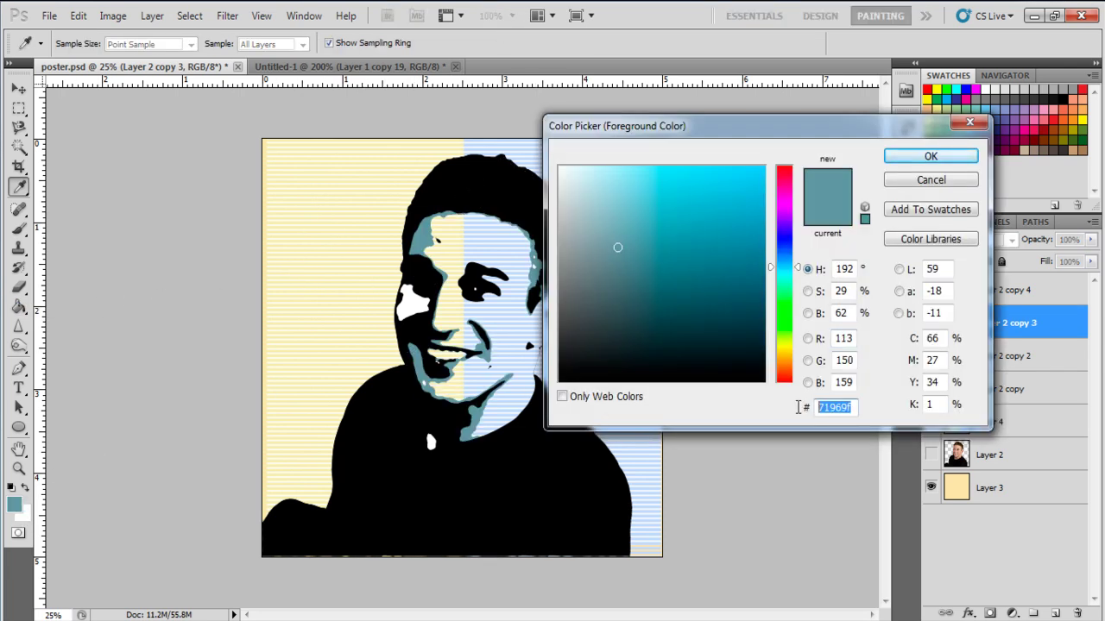
pyautogui.write('d71a21')
pyautogui.click(914, 160)
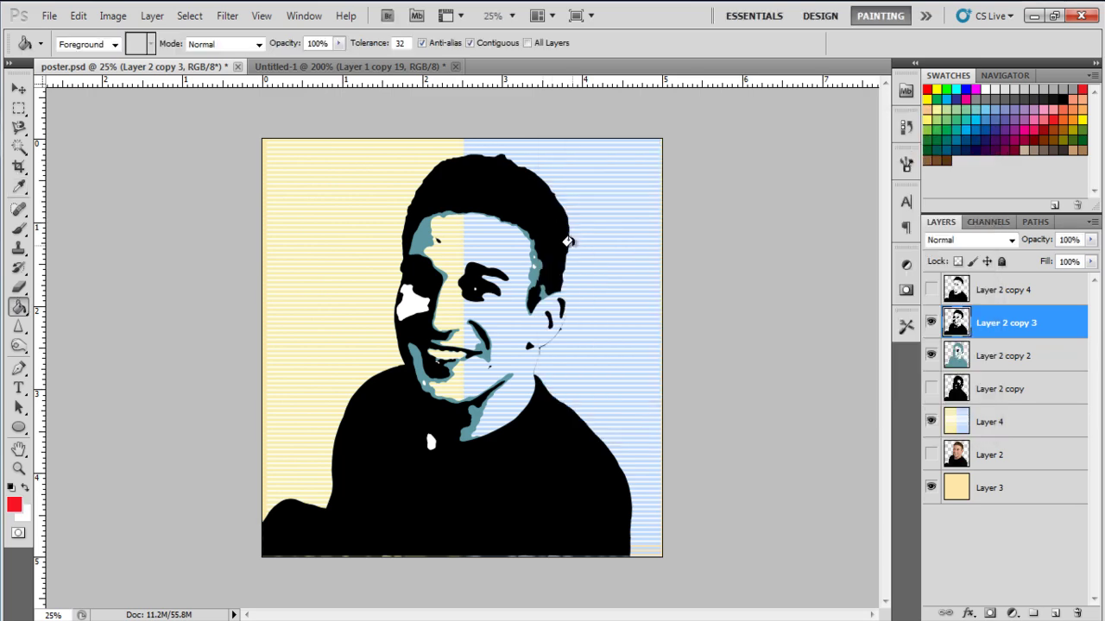
pyautogui.click(542, 233)
# Recolour Layer 2 copy 4's dark areas navy 00324d and add a new empty Layer 5.
pyautogui.hotkey('alt', ']')
pyautogui.click(14, 505)
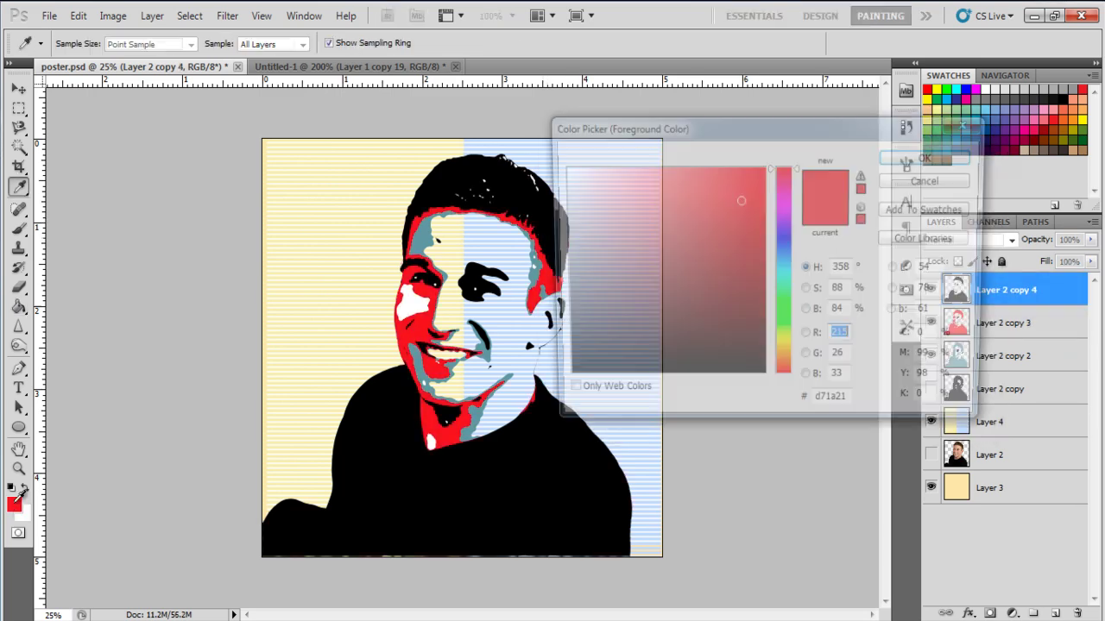
pyautogui.moveTo(859, 413); pyautogui.dragTo(800, 407)
pyautogui.write('00324d')
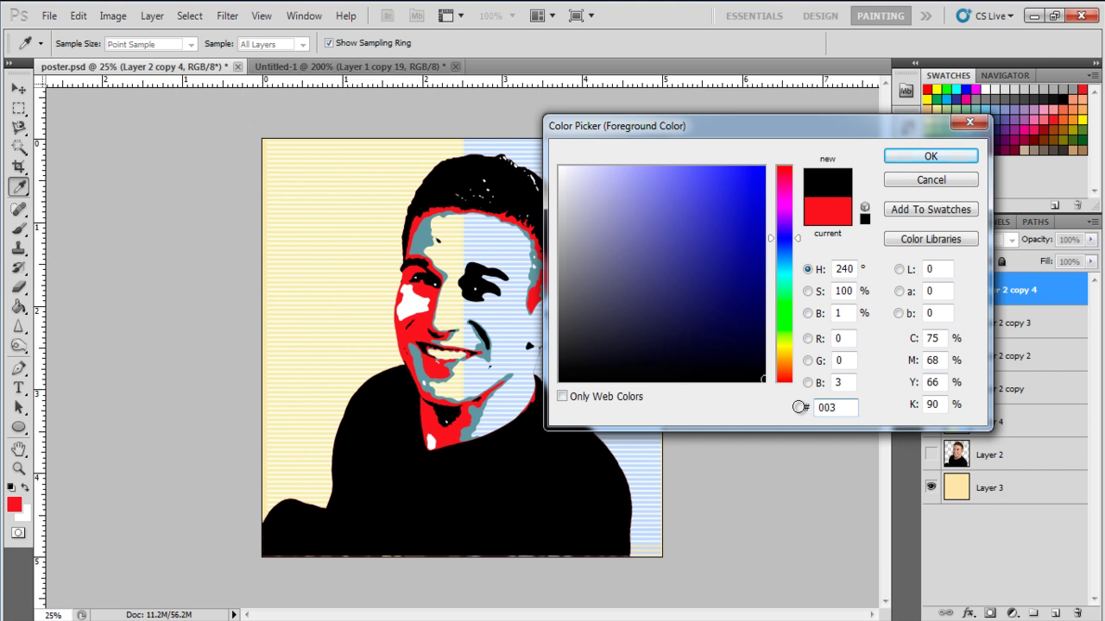
pyautogui.click(917, 159)
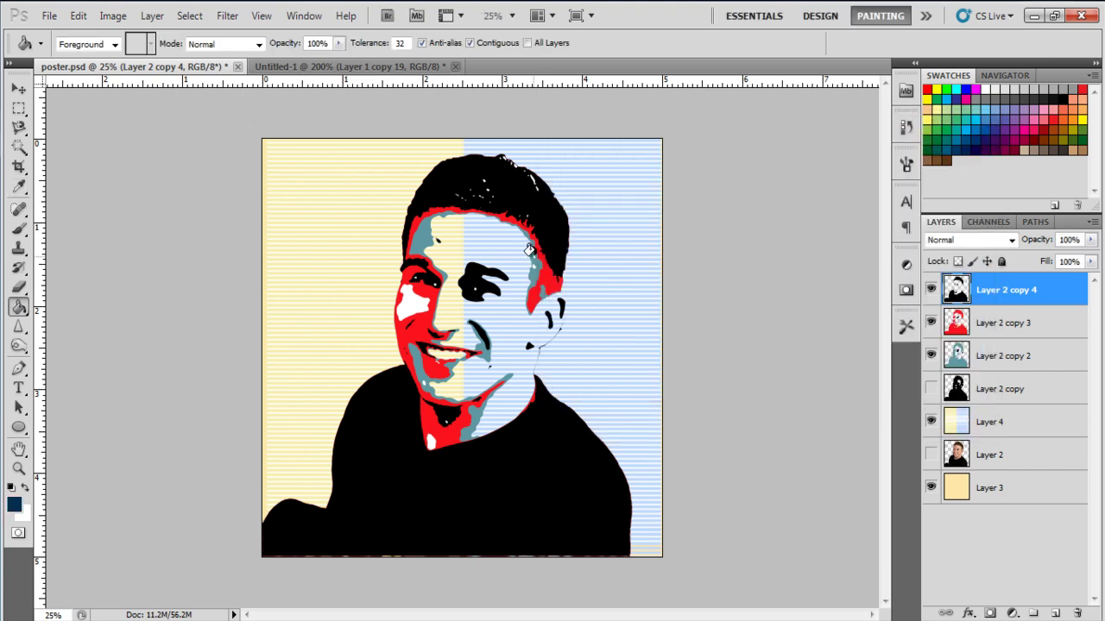
pyautogui.hotkey('ctrl', 'shift', 'alt', 'n')
pyautogui.hotkey('shift', 'alt', 'BackSpace')
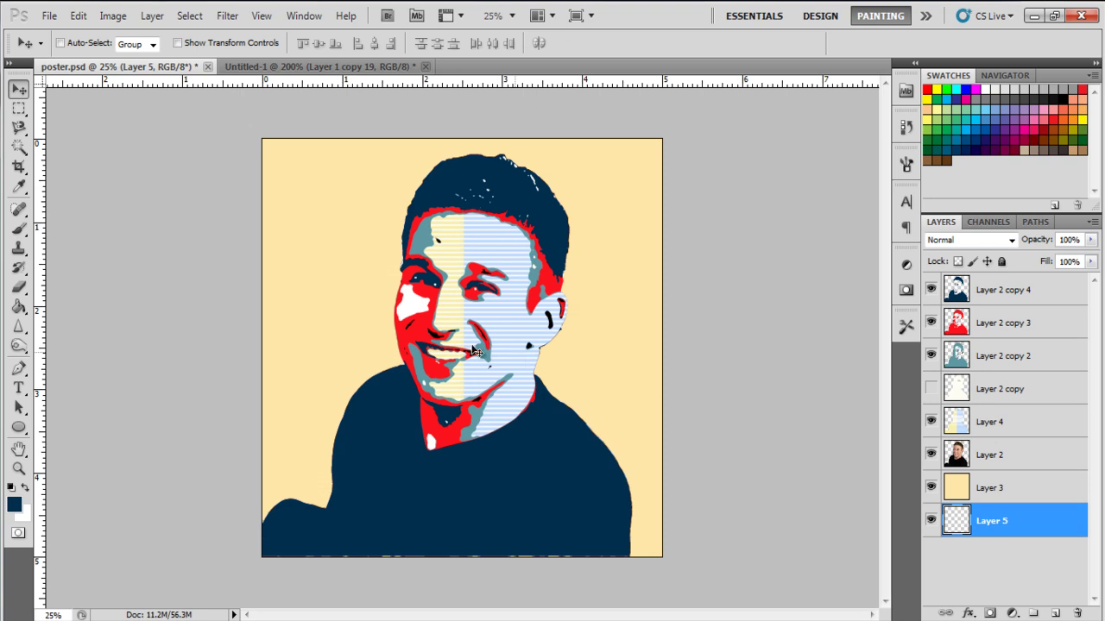
# Select the canvas's left half and fill it with sampled teal on Layer 5.
pyautogui.click(19, 110)
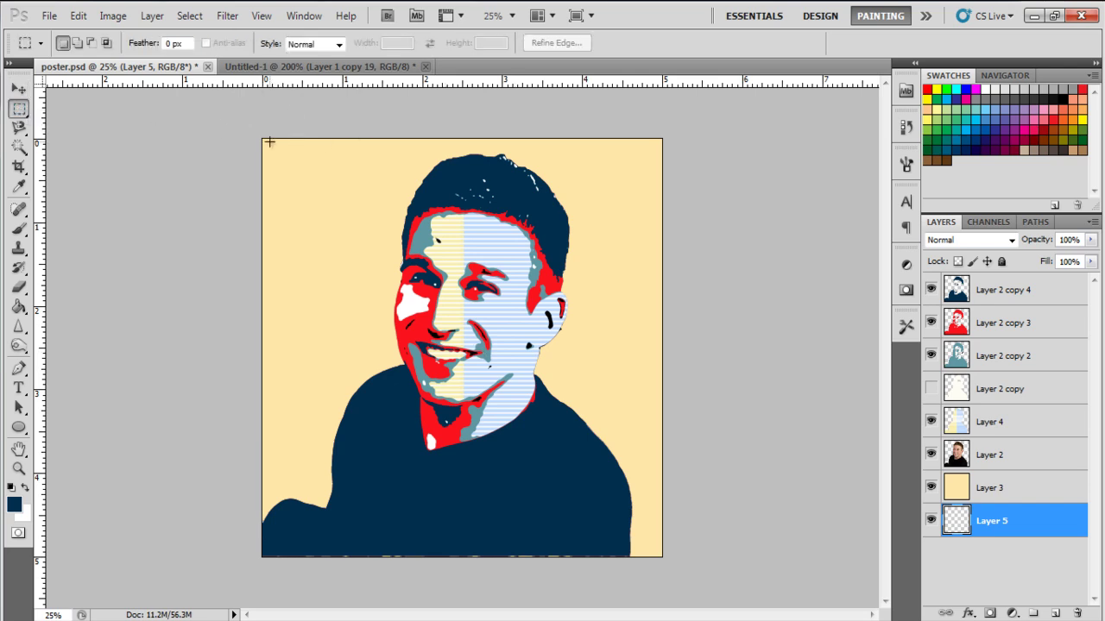
pyautogui.moveTo(263, 138); pyautogui.dragTo(358, 280)
pyautogui.press('i')
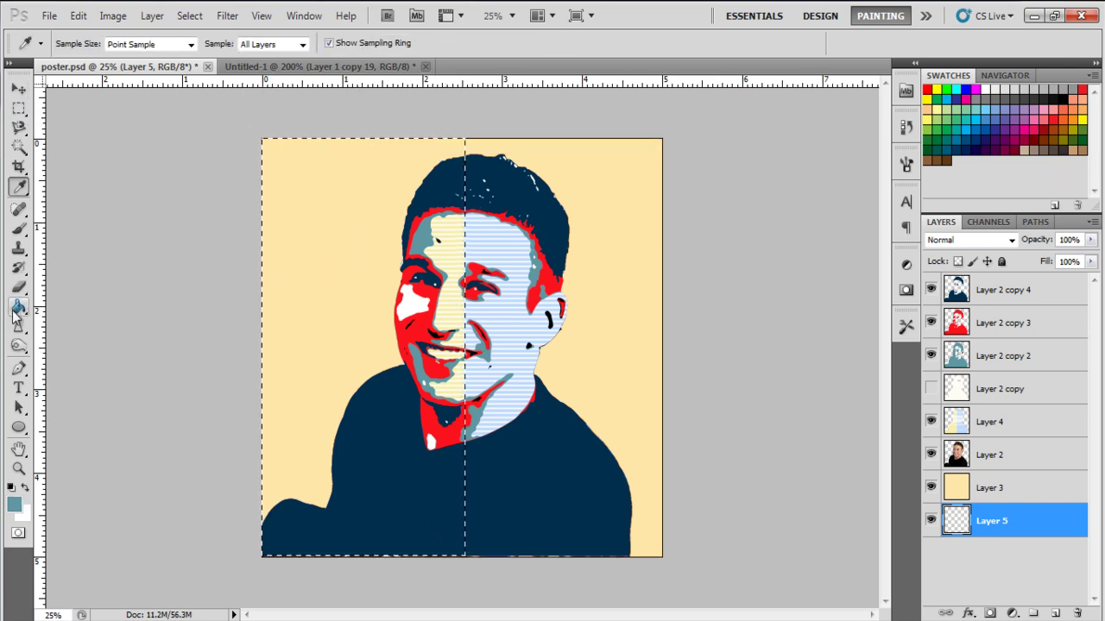
pyautogui.click(413, 258)
pyautogui.press('g')
pyautogui.click(339, 217)
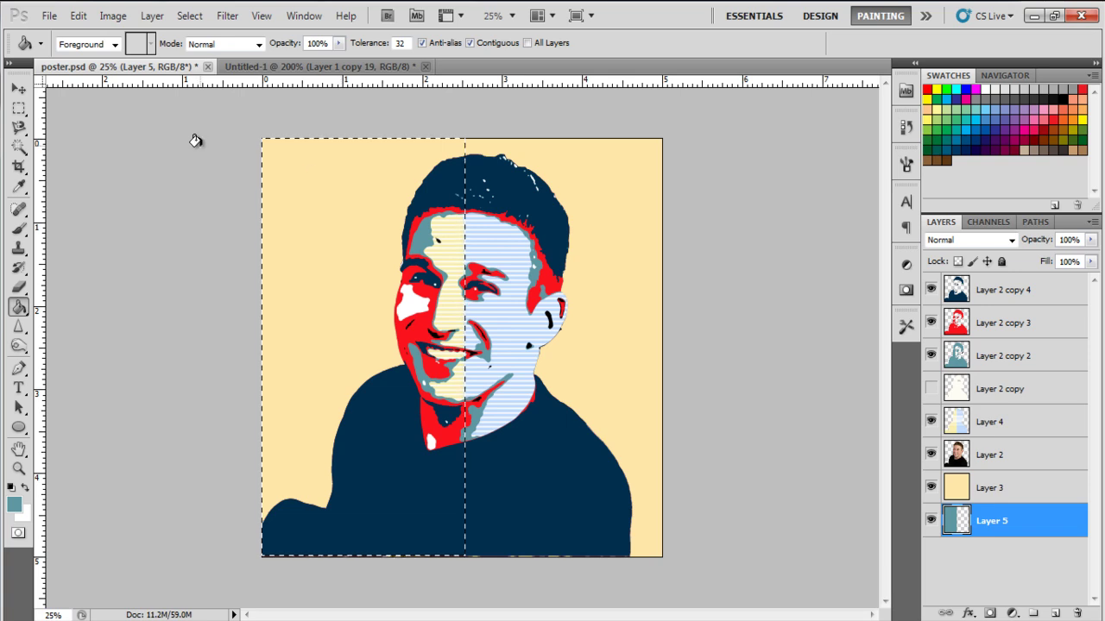
# Move Layer 5 above Layer 3 and nudge the red half slightly right.
pyautogui.click(20, 90)
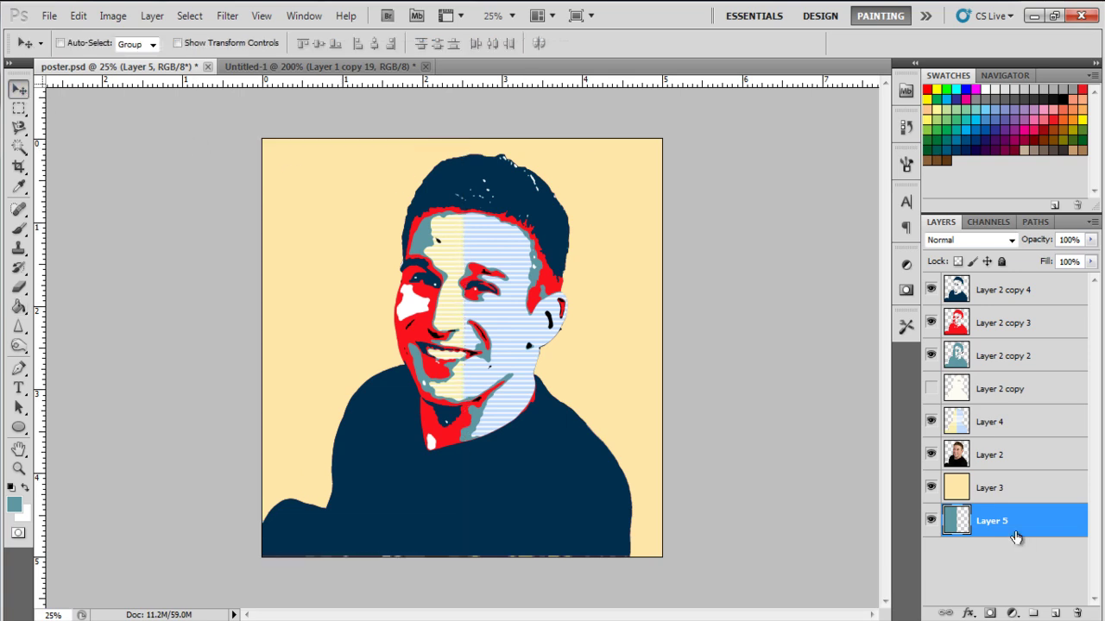
pyautogui.moveTo(1015, 537); pyautogui.dragTo(1054, 612)
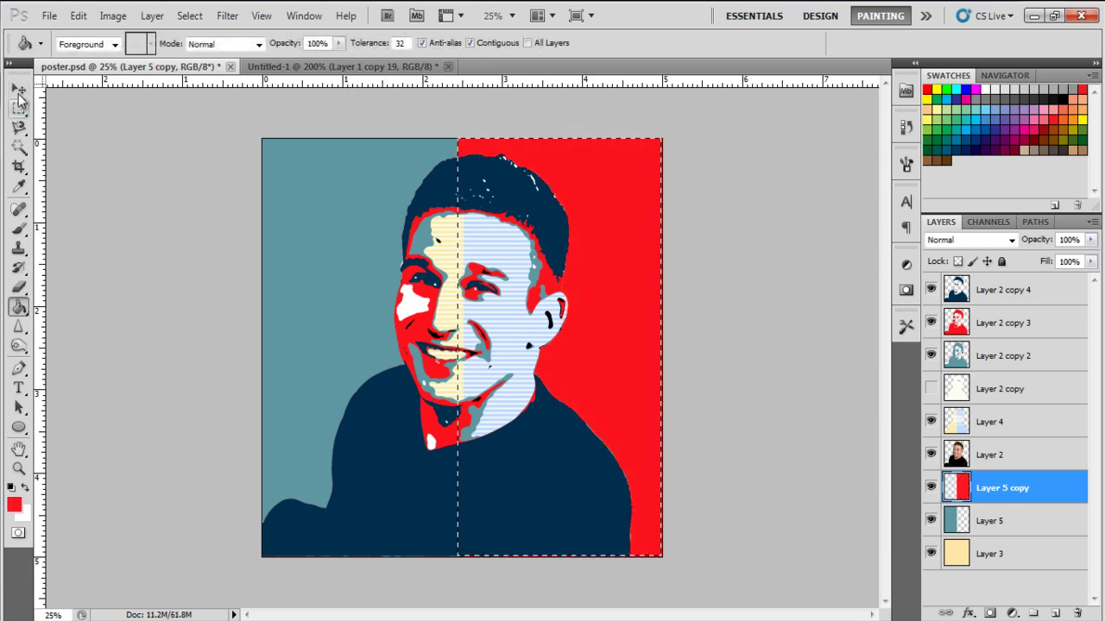
pyautogui.click(22, 93)
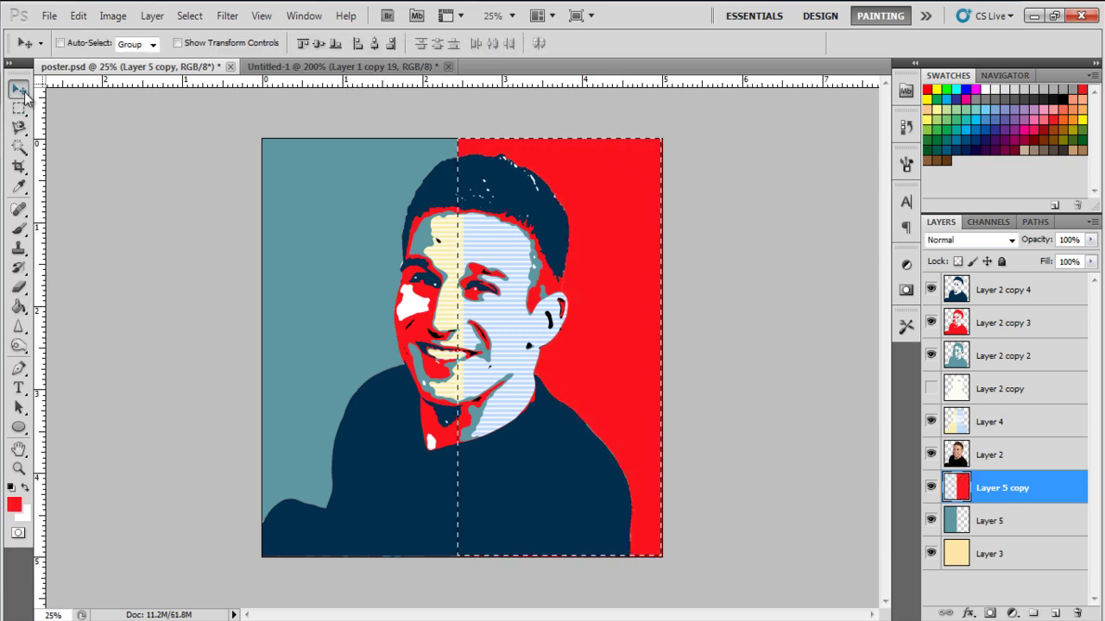
pyautogui.hotkey('shift', 'Right')
pyautogui.hotkey('shift', 'Right')
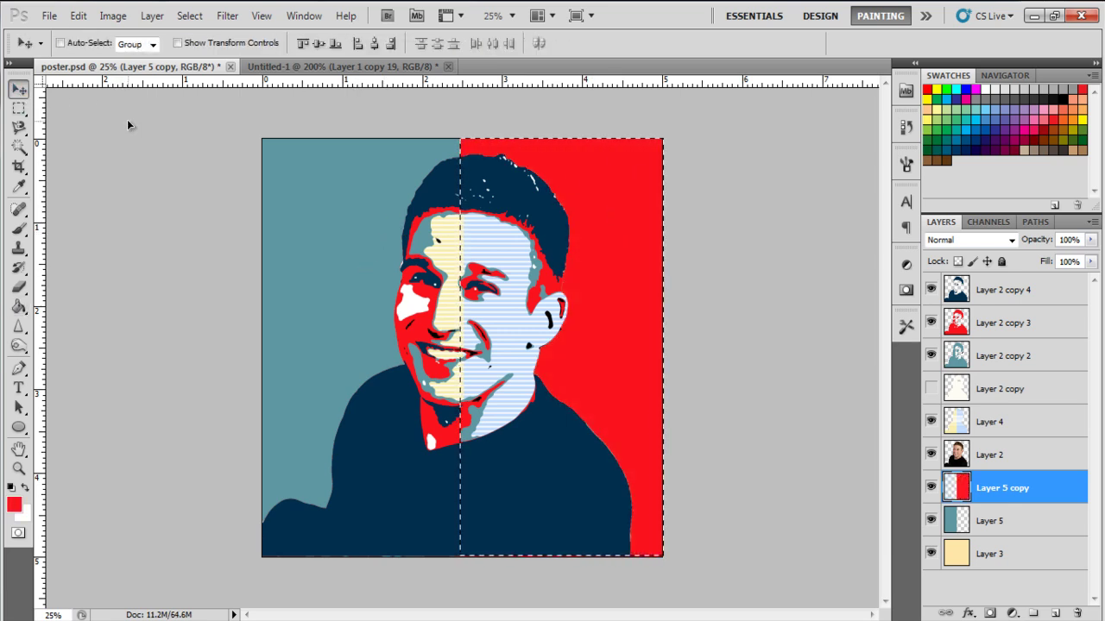